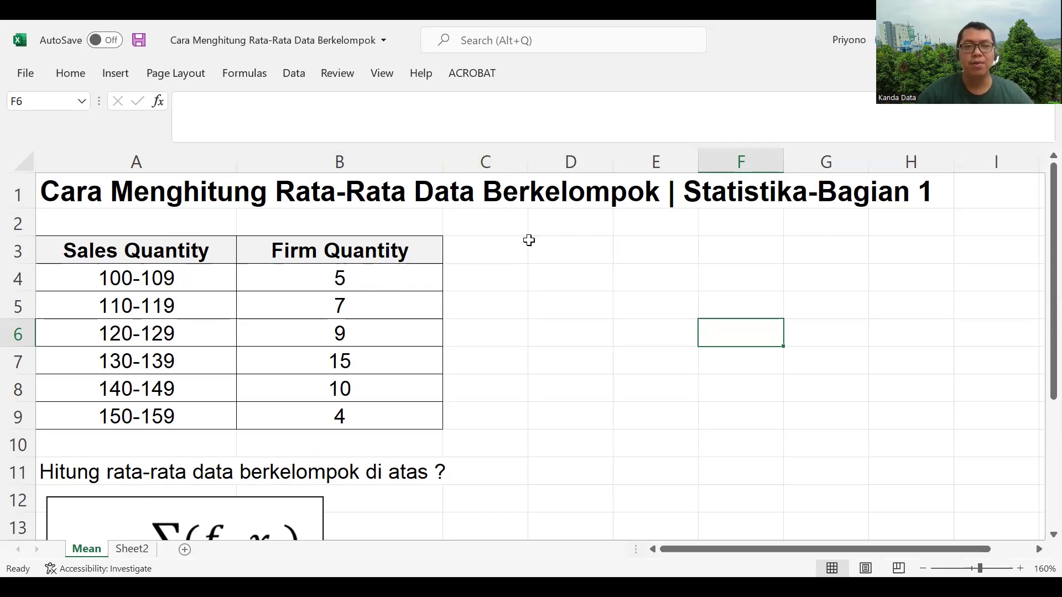
Examine the grouped sales data table and the mean formula shown beneath it.
scroll(335, 340, down, 1)
scroll(334, 345, down, 1)
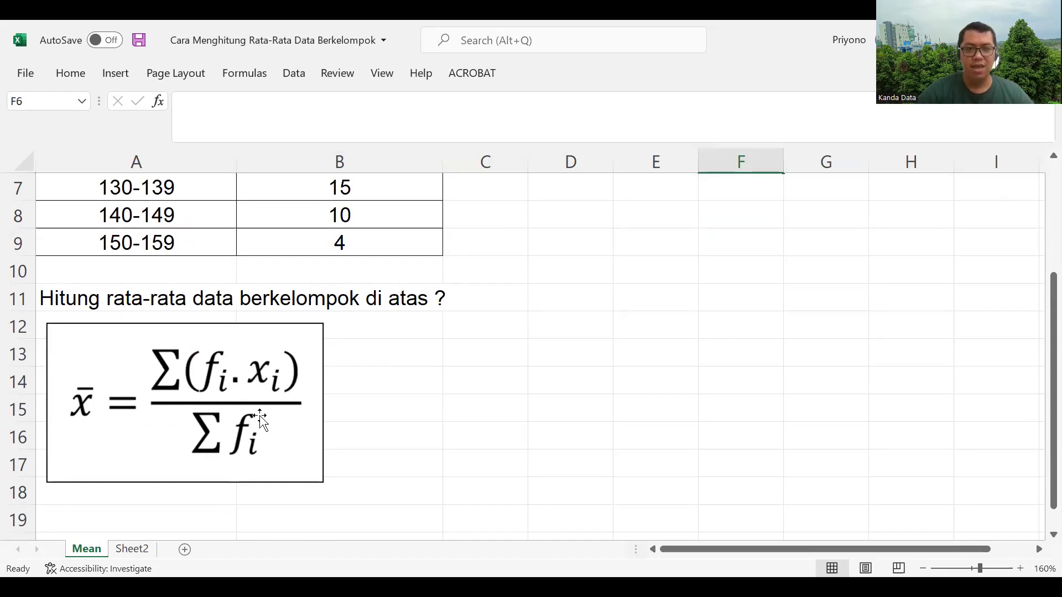
scroll(261, 417, up, 1)
scroll(261, 410, up, 1)
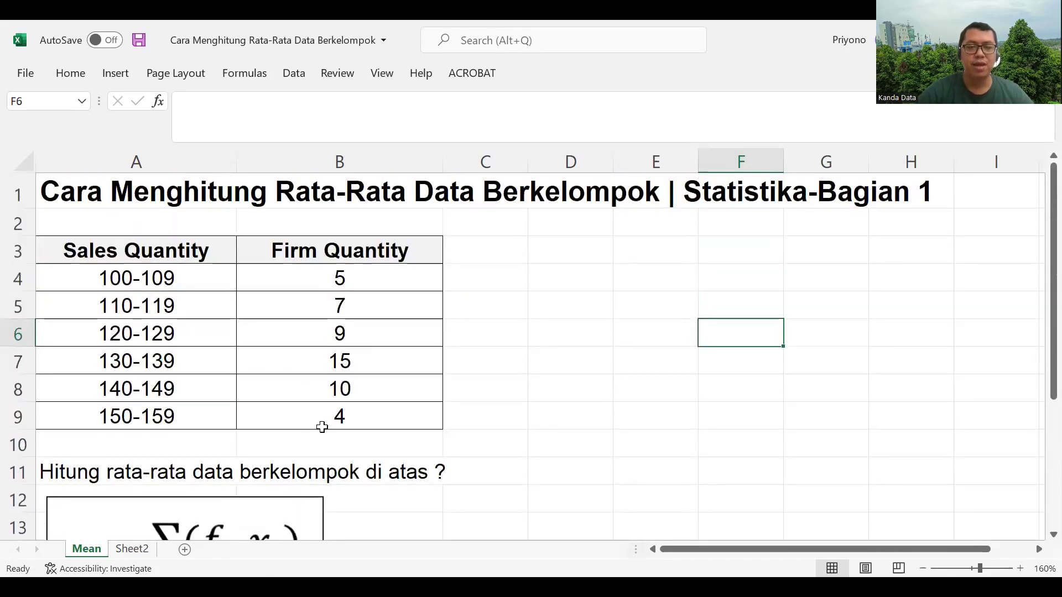
scroll(301, 339, down, 2)
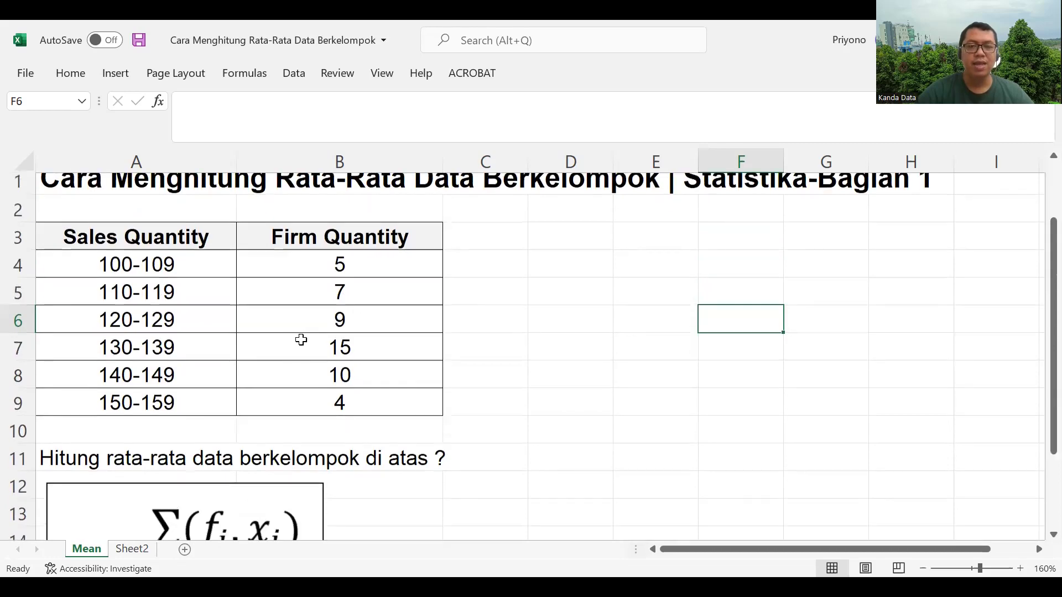
scroll(283, 387, up, 2)
scroll(282, 385, up, 1)
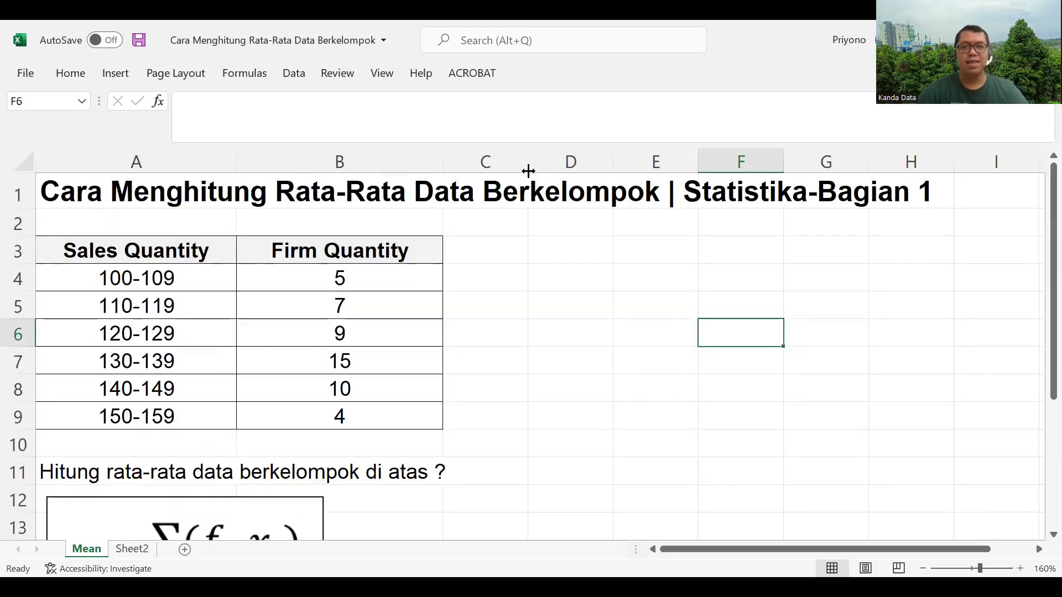
Add the header "Nilai Tengah (x)" in C3 and widen column C to fit it.
drag(528, 160, 579, 160)
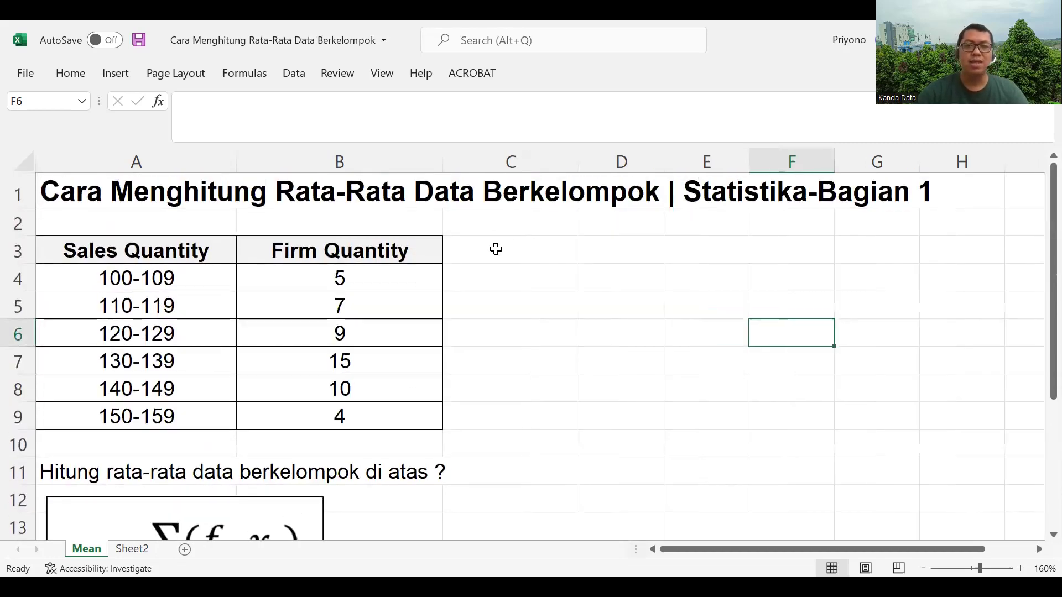
click(493, 248)
text(Nilai)
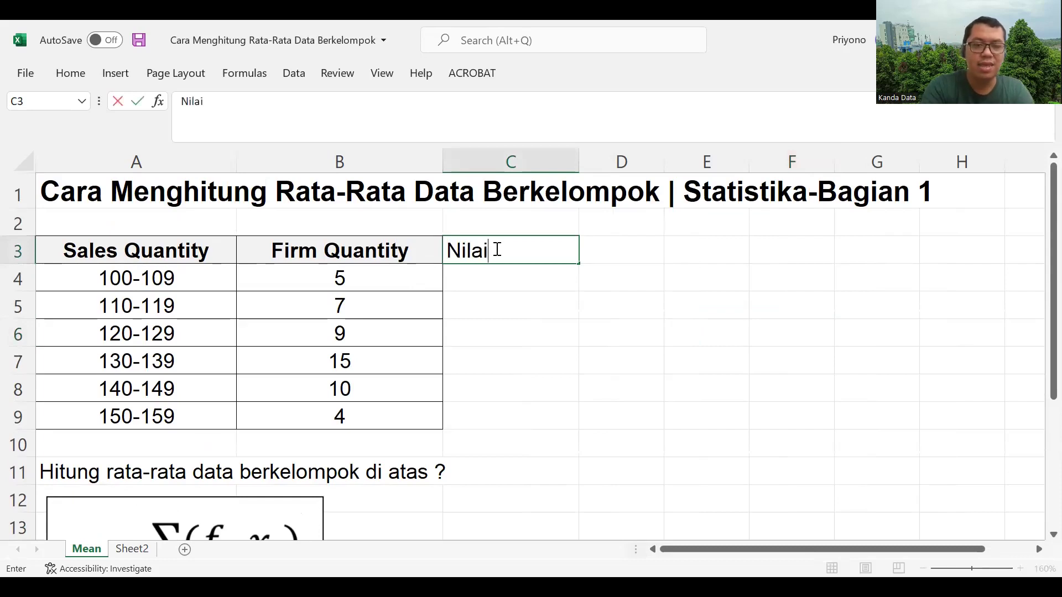
text( Tengaj)
key(BackSpace)
text(h )
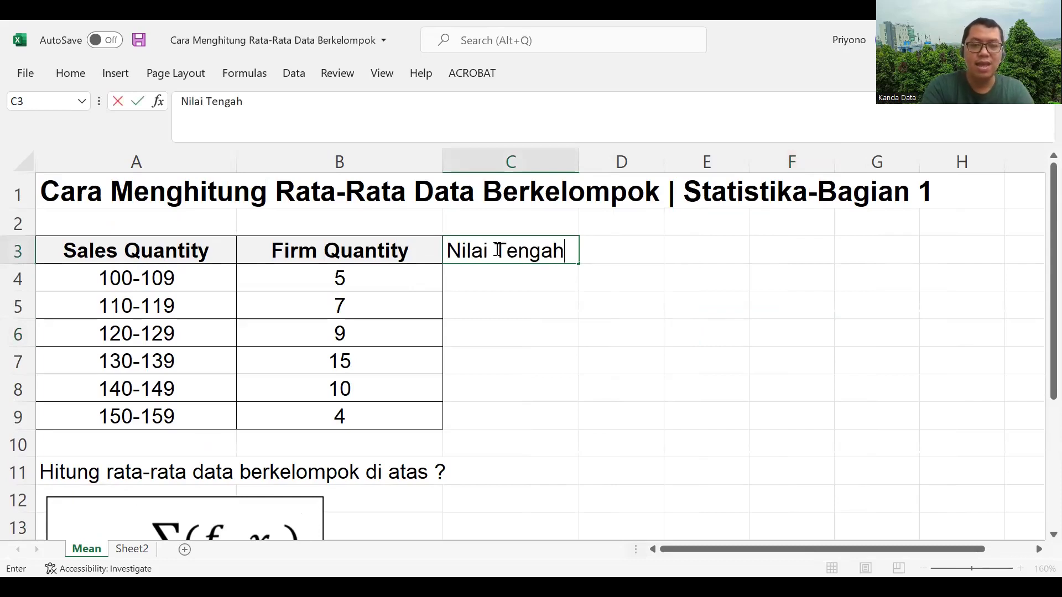
text((x))
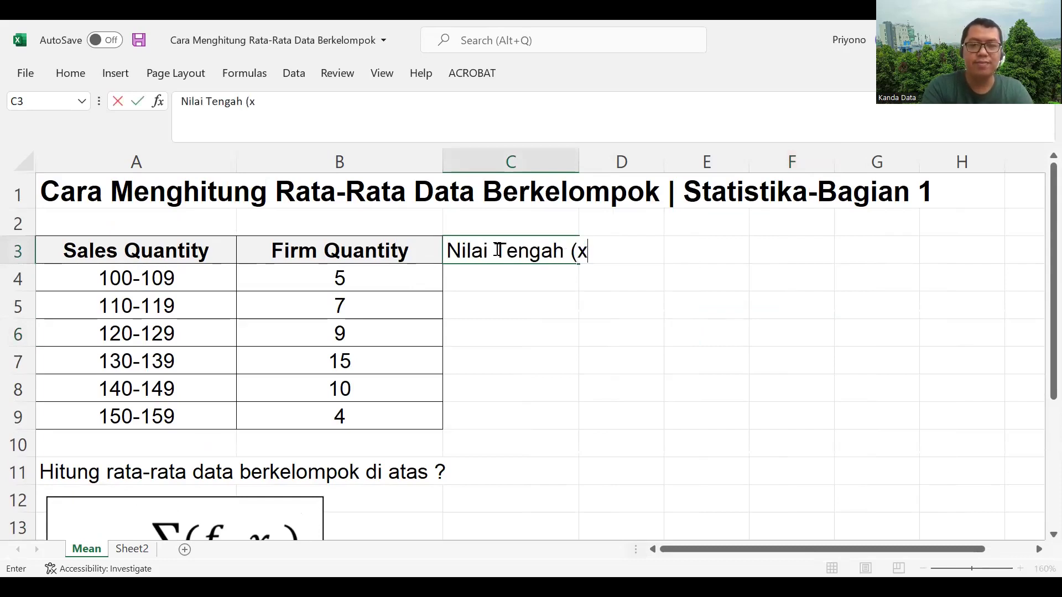
click(551, 293)
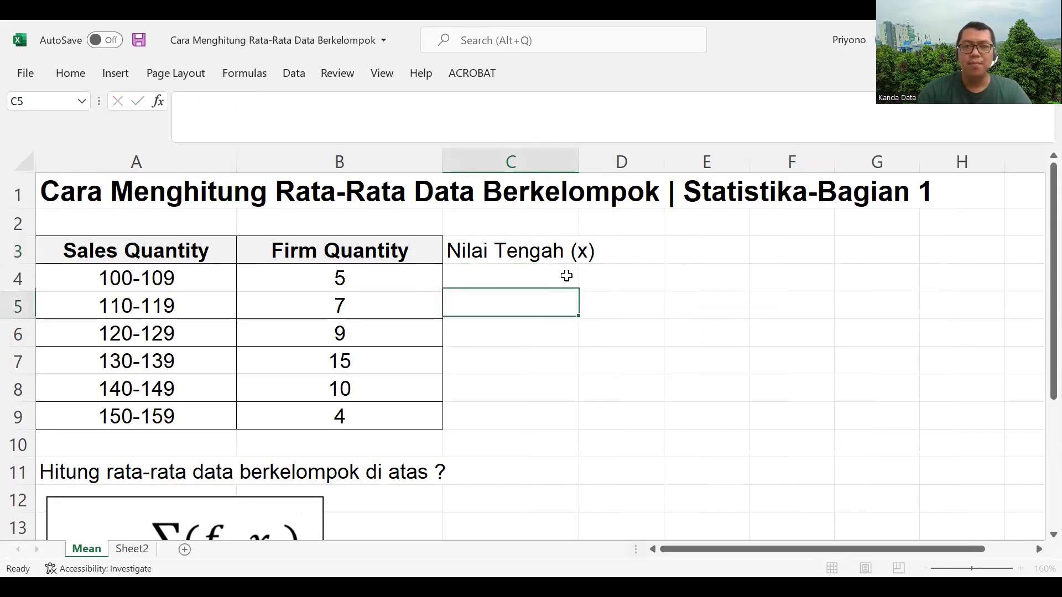
drag(582, 160, 600, 164)
Calculate the midpoint of the 100-109 class in C4 with the formula =(100+109)/2.
click(595, 276)
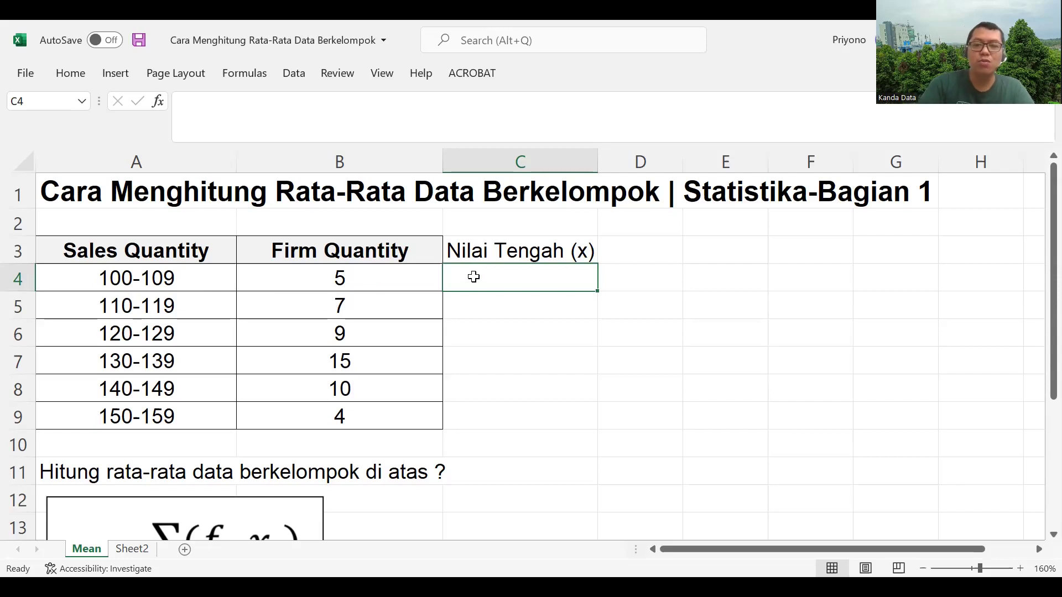
text(=)
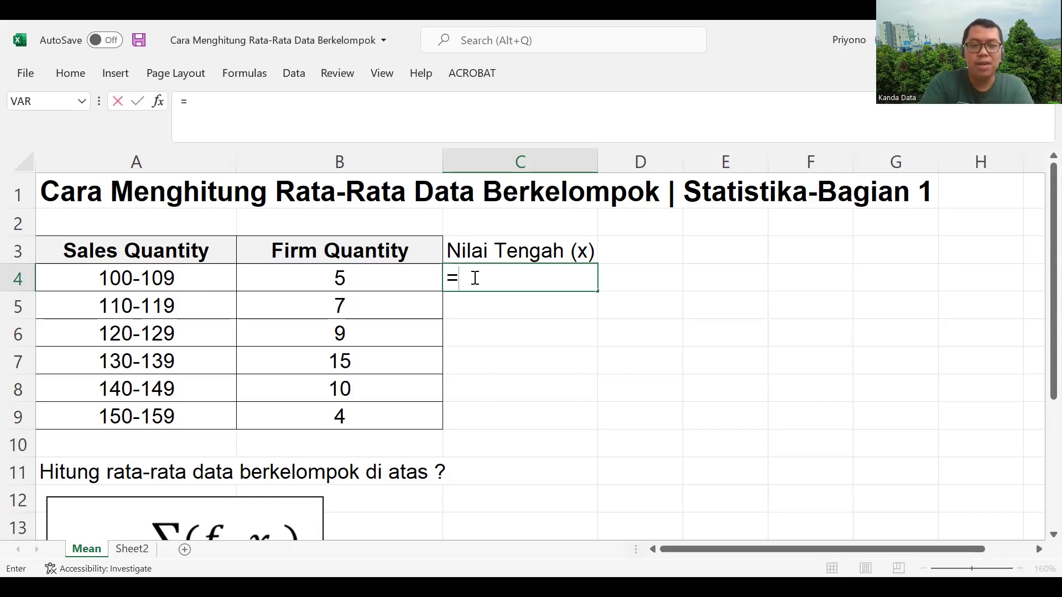
text((100)
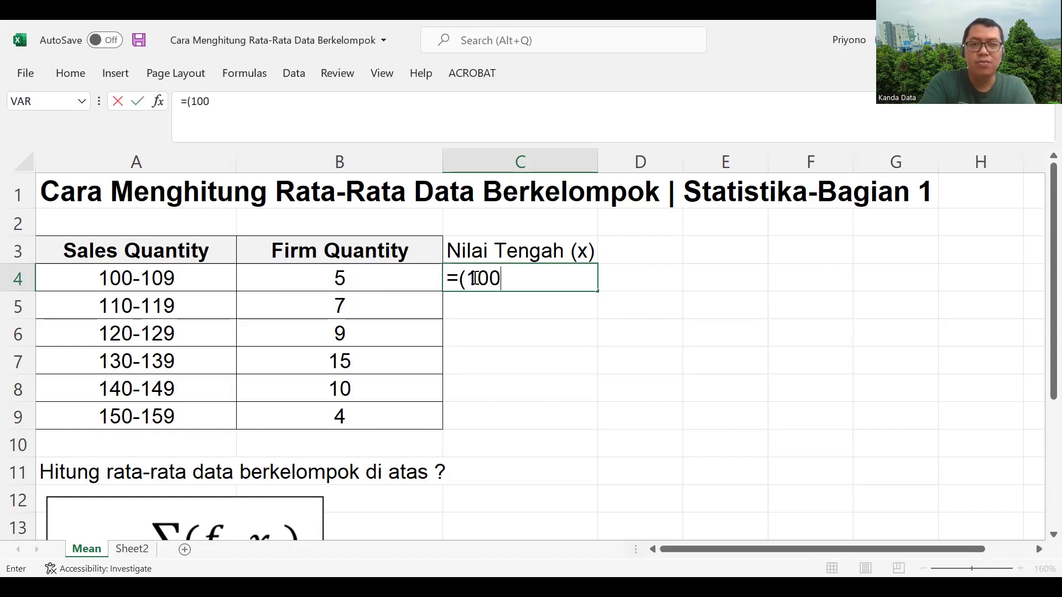
text(+109)
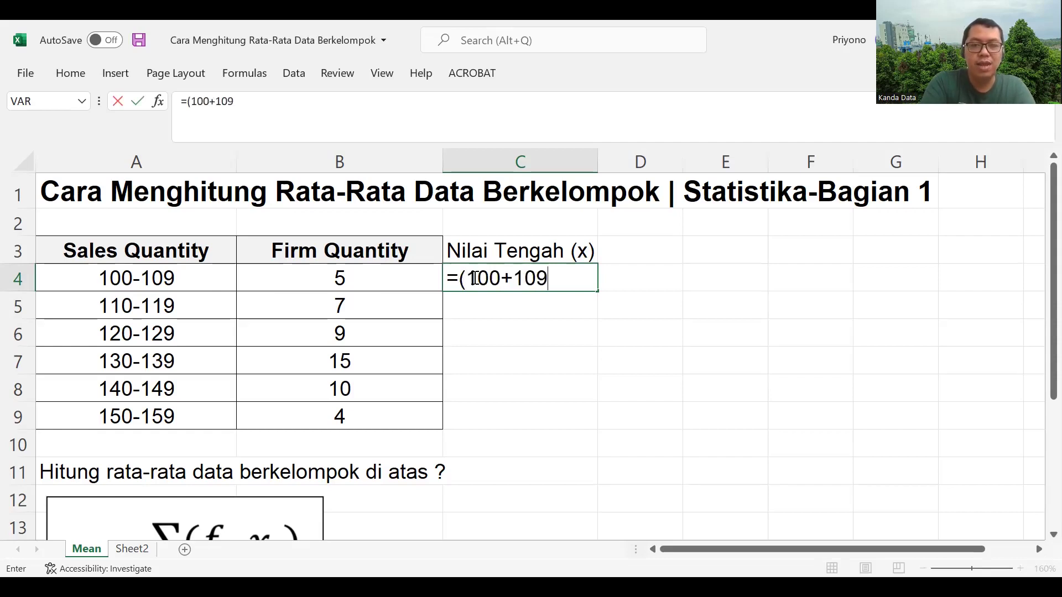
text()/2)
key(Return)
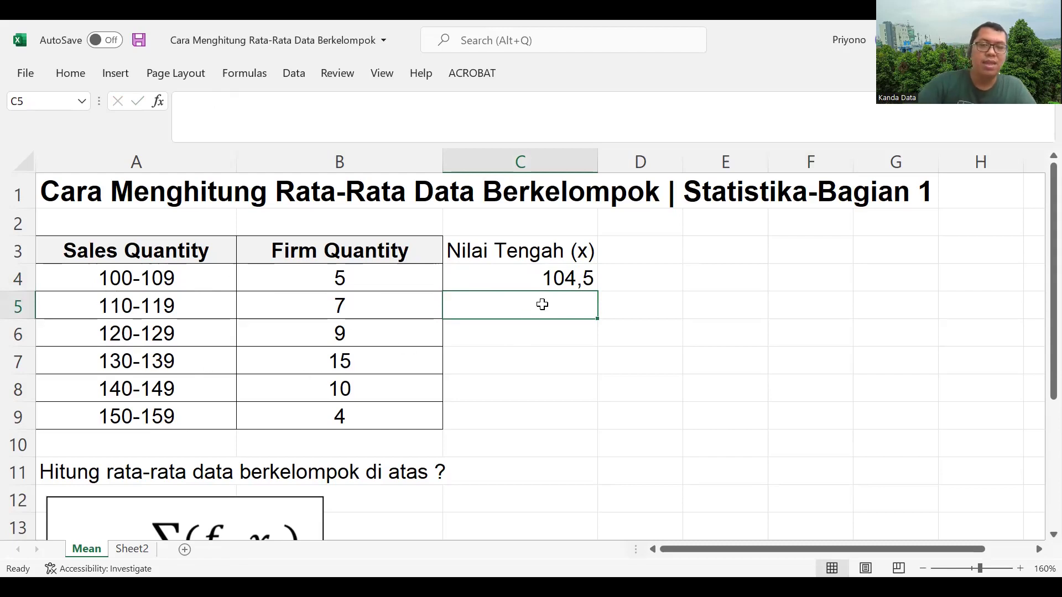
Enter the remaining class midpoints 114,5, 124,5, 134,5, 144,5 and 154,5 in cells C5 to C9.
text(11)
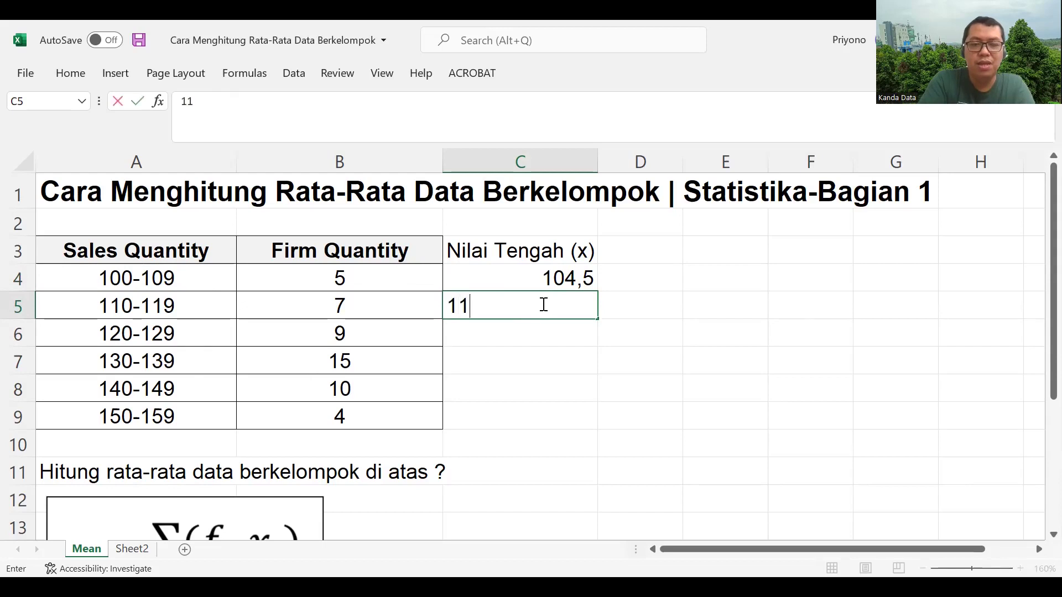
text(4,5)
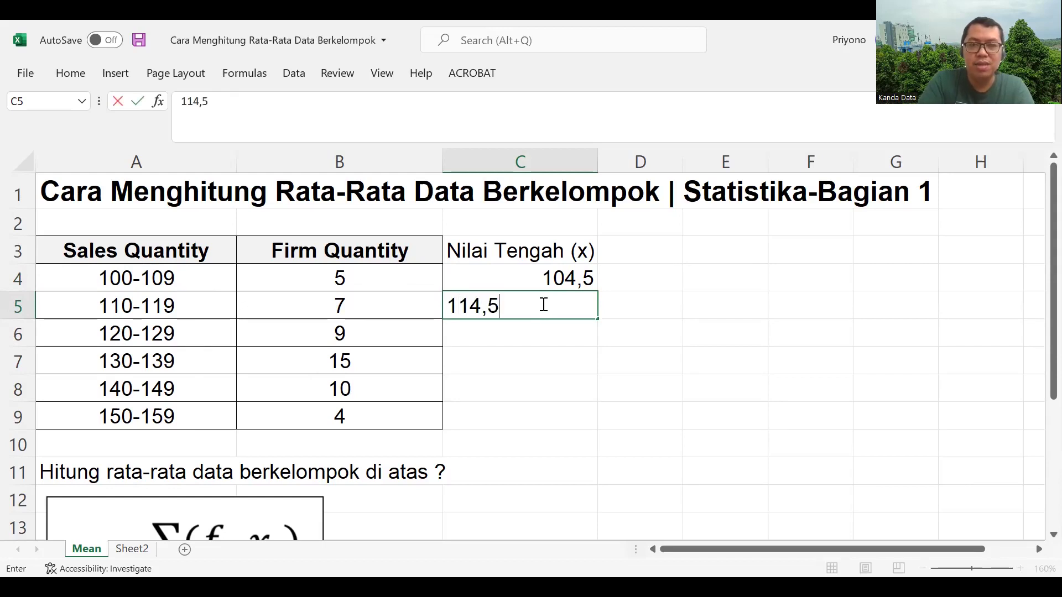
key(Return)
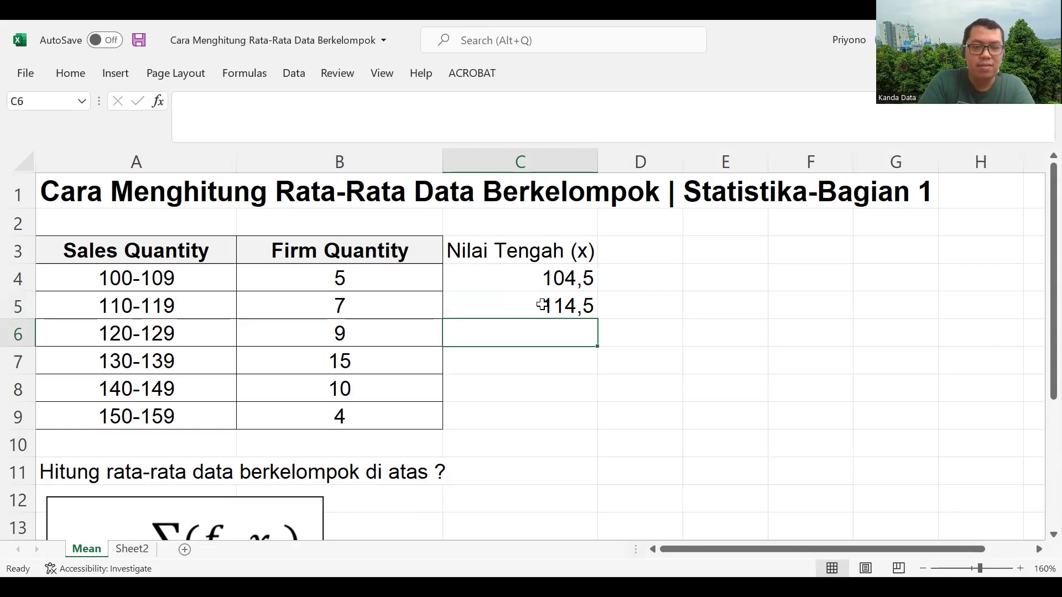
text(124)
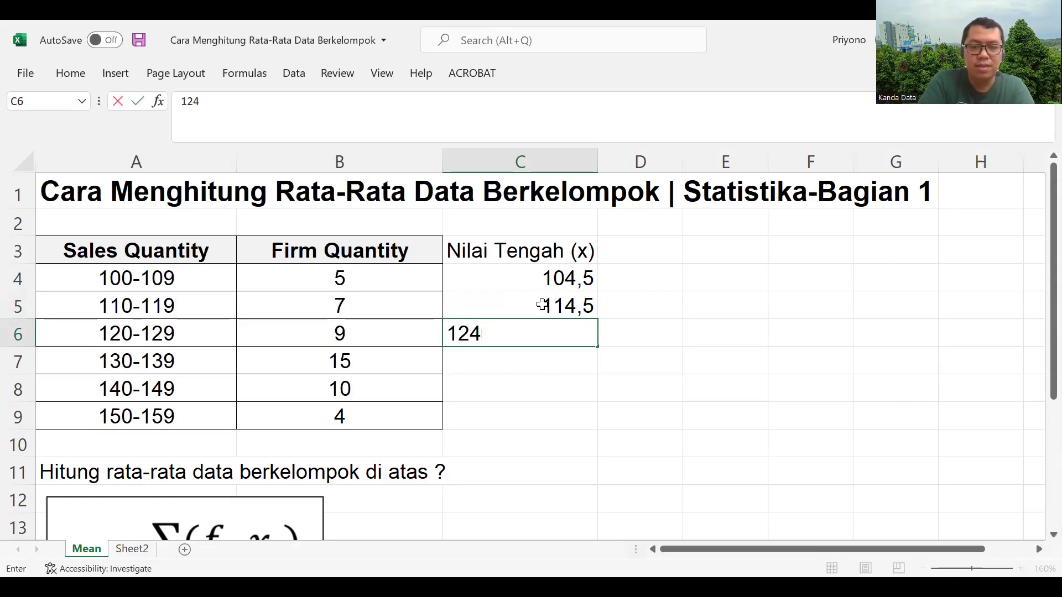
text(,5)
key(Return)
text(1)
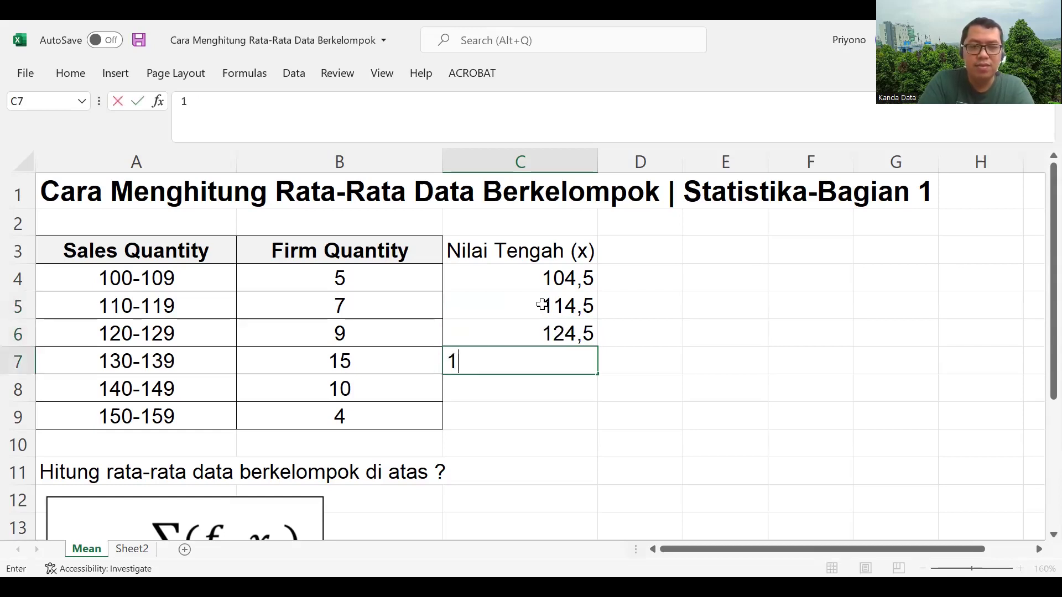
text(34,)
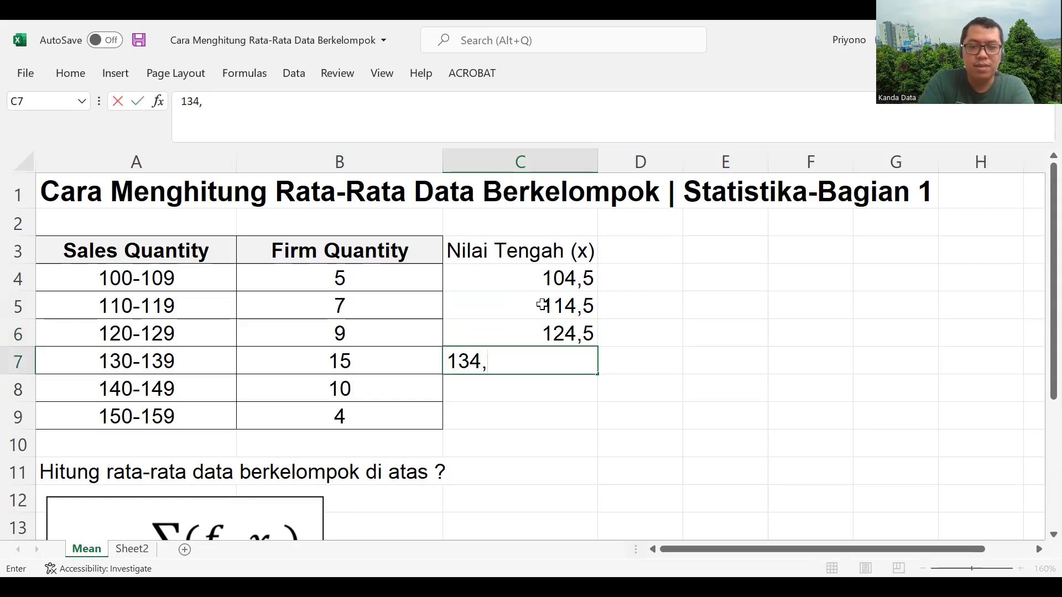
text(5)
key(Return)
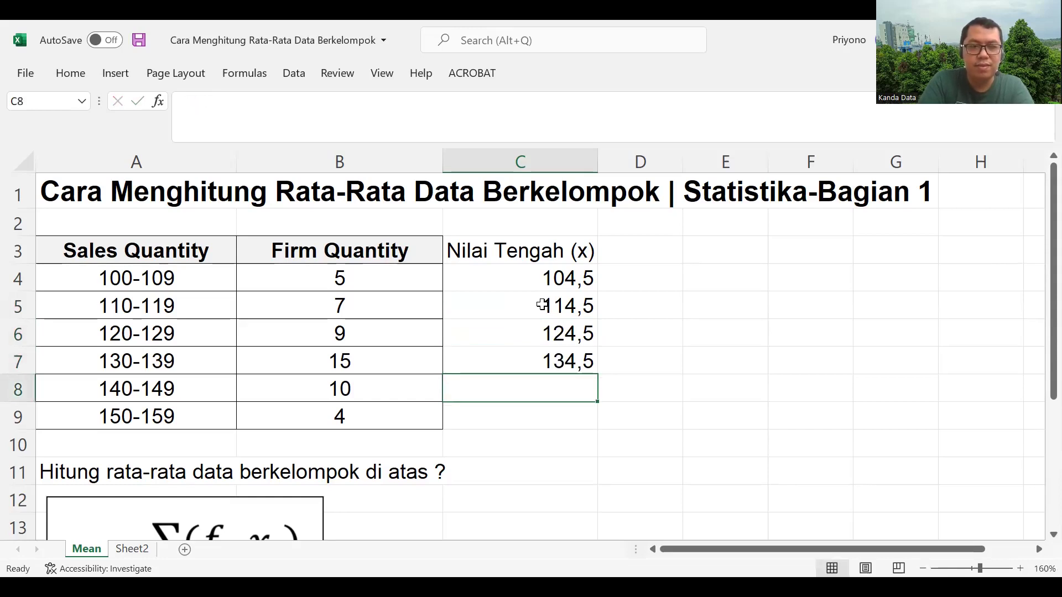
text(144)
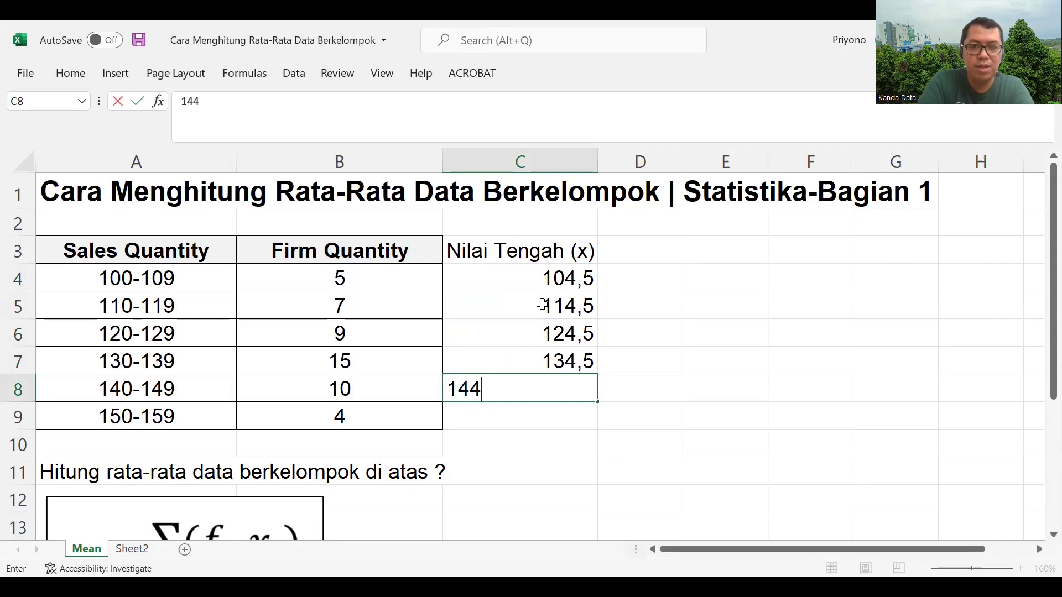
text(,5)
key(Return)
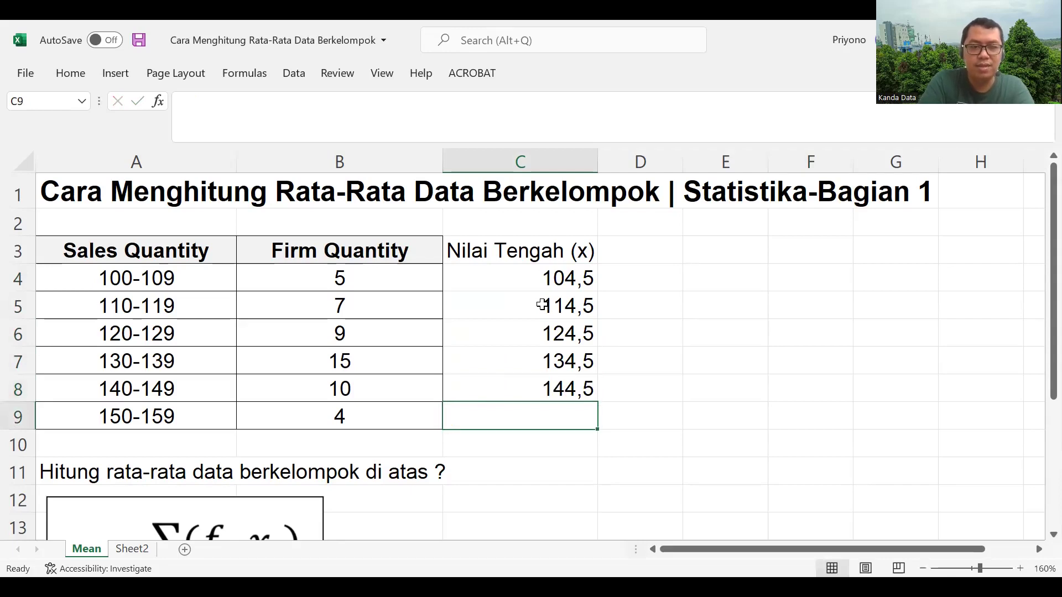
text(154,)
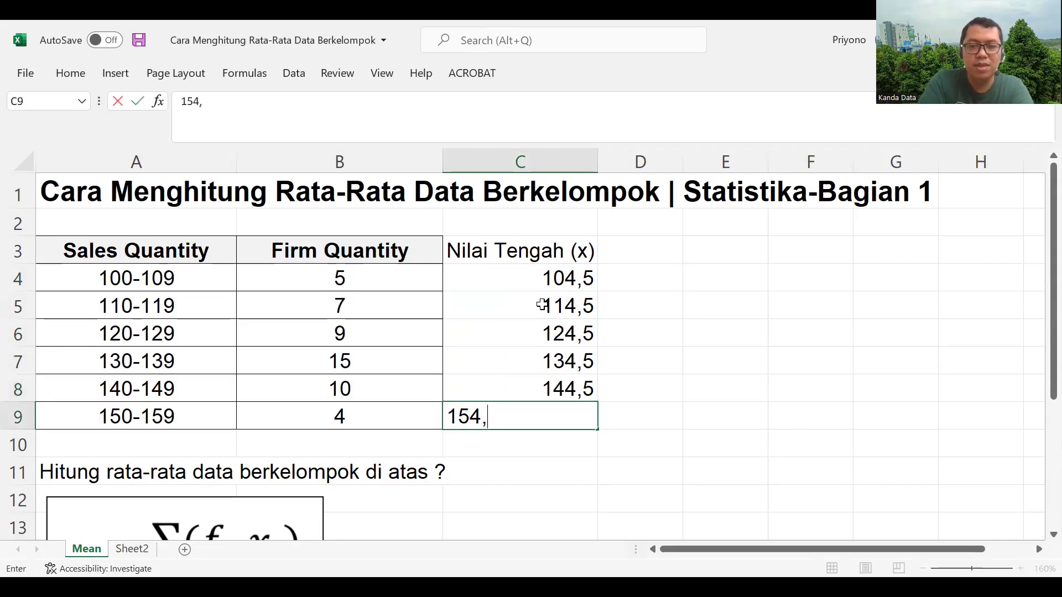
text(5)
key(Return)
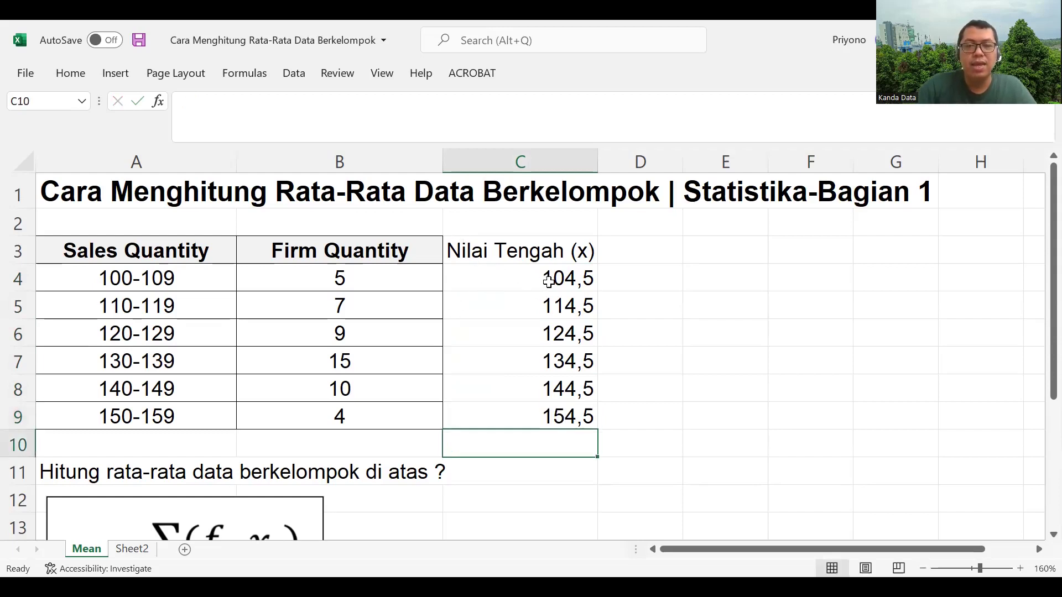
Check the mean formula and add the column header "fixi" in D3.
scroll(461, 317, down, 1)
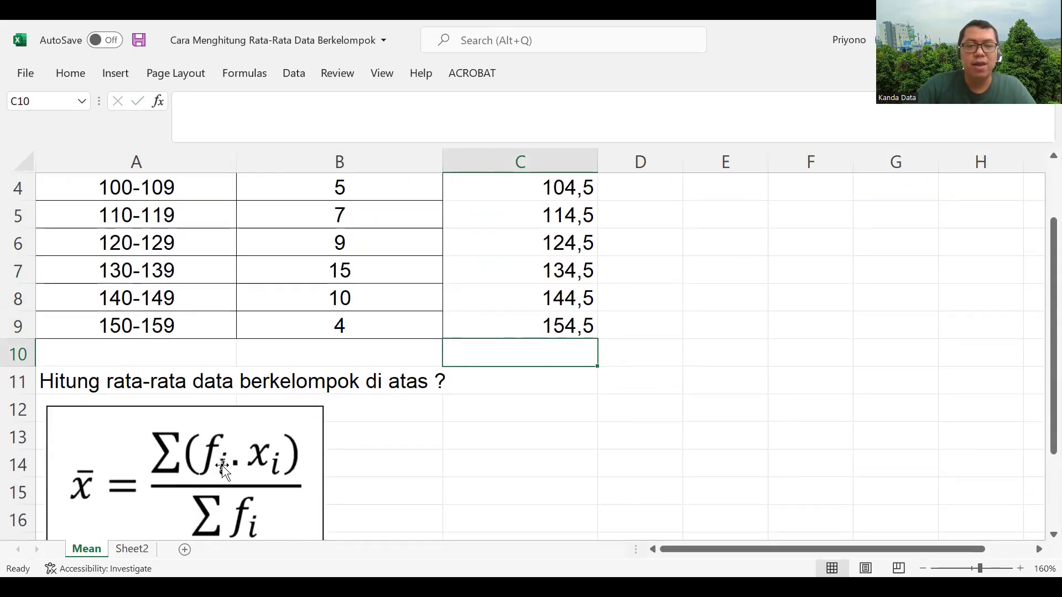
scroll(280, 441, up, 1)
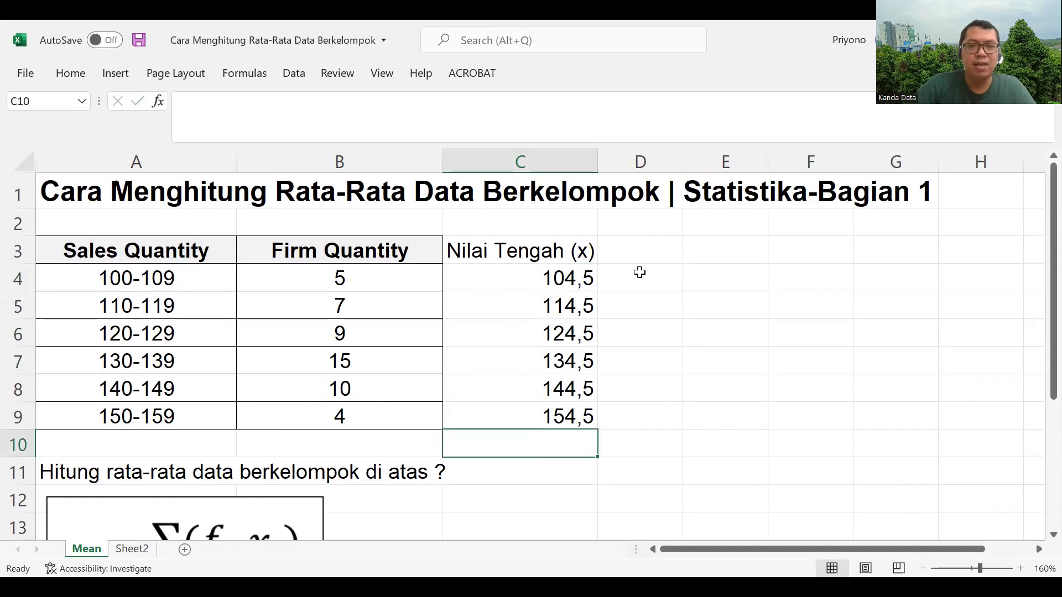
click(649, 252)
text(f)
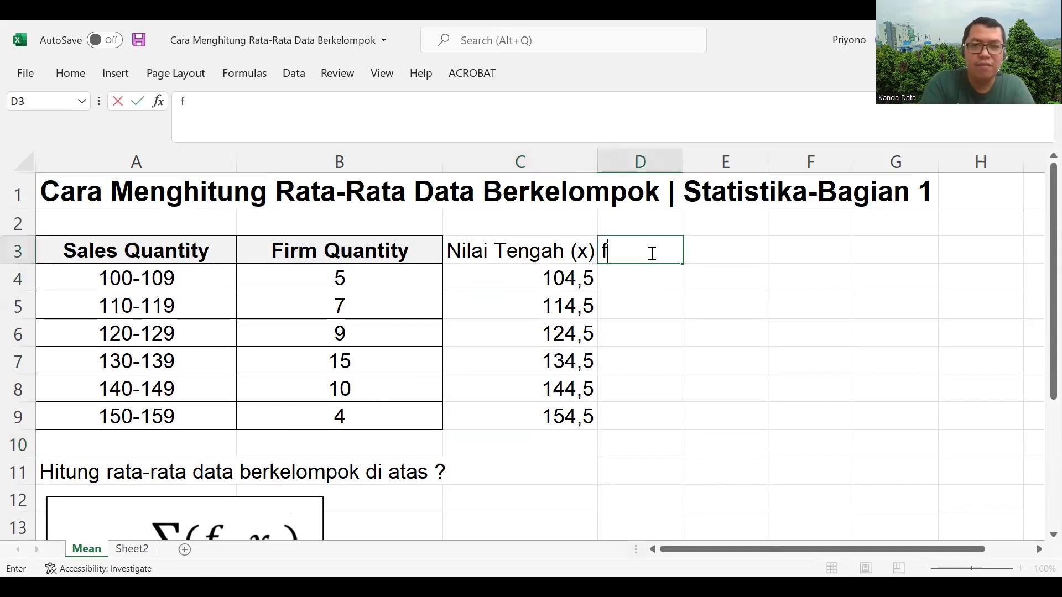
text(ixi)
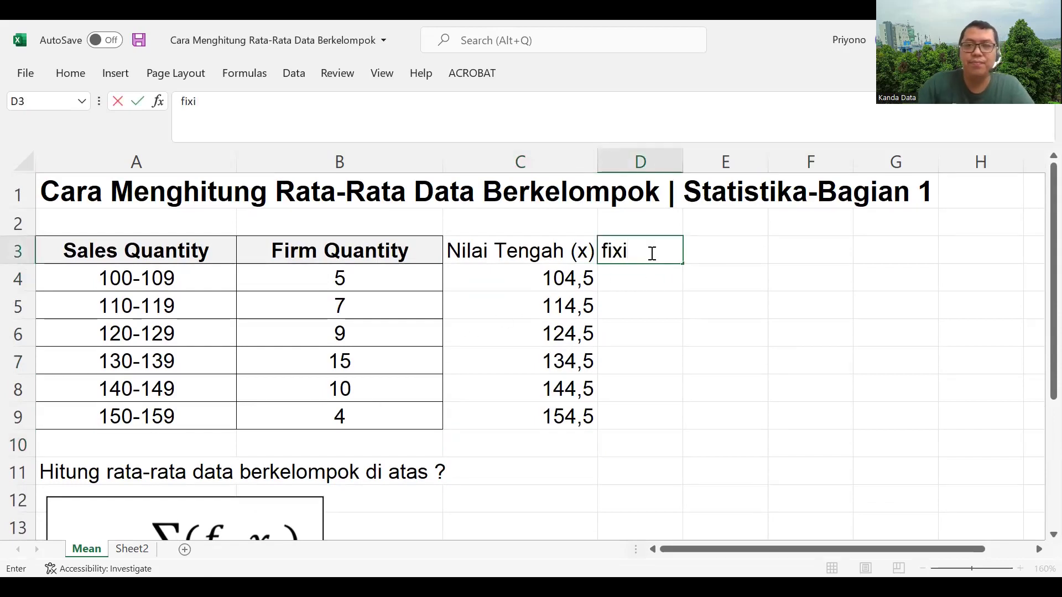
click(694, 273)
click(639, 244)
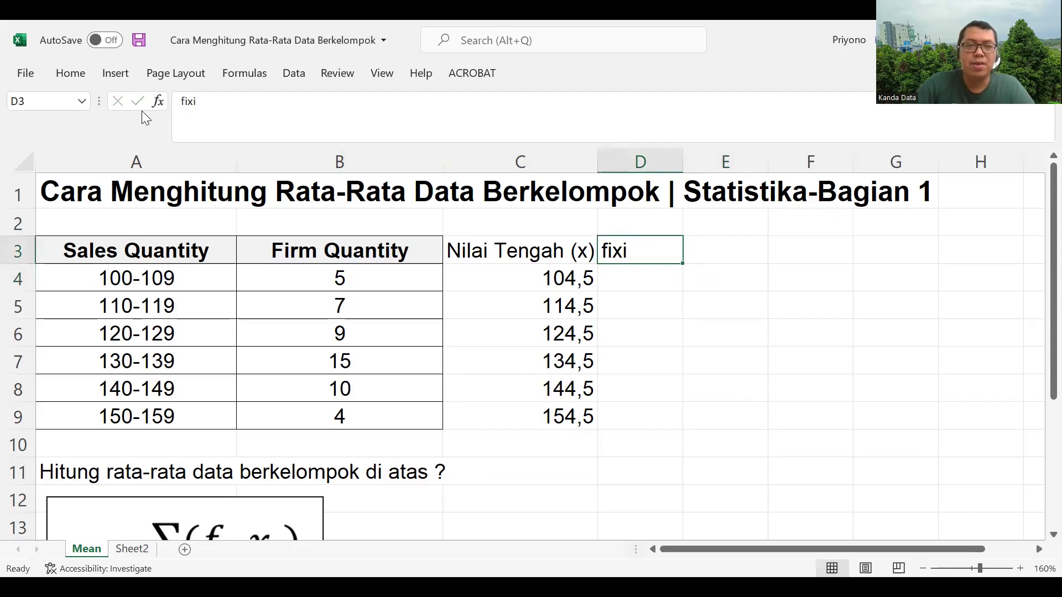
Calculate frequency times midpoint for the first class in D4 with the formula =B4*C4.
click(624, 273)
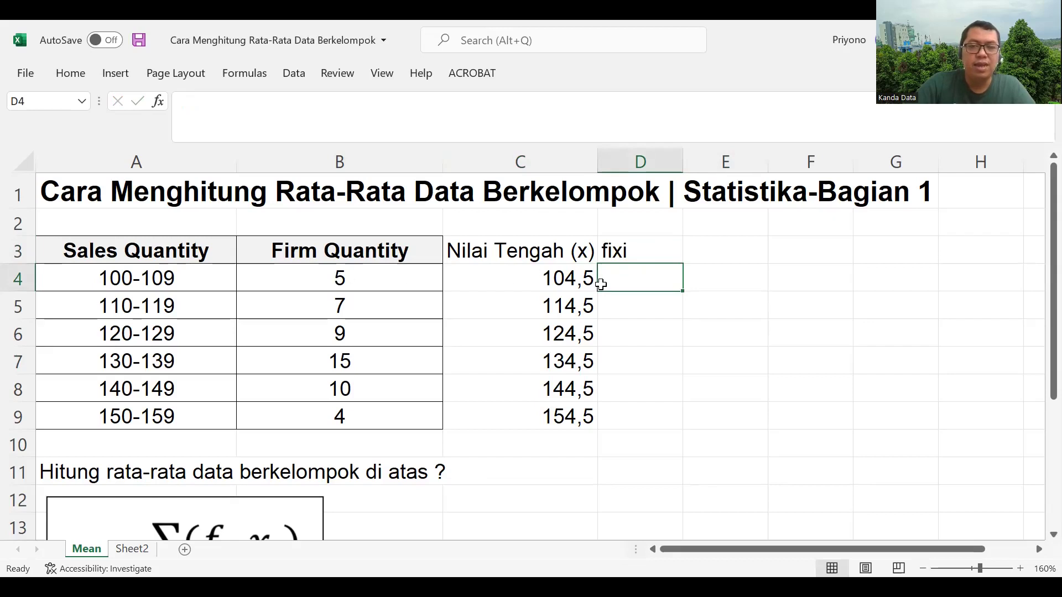
text(=)
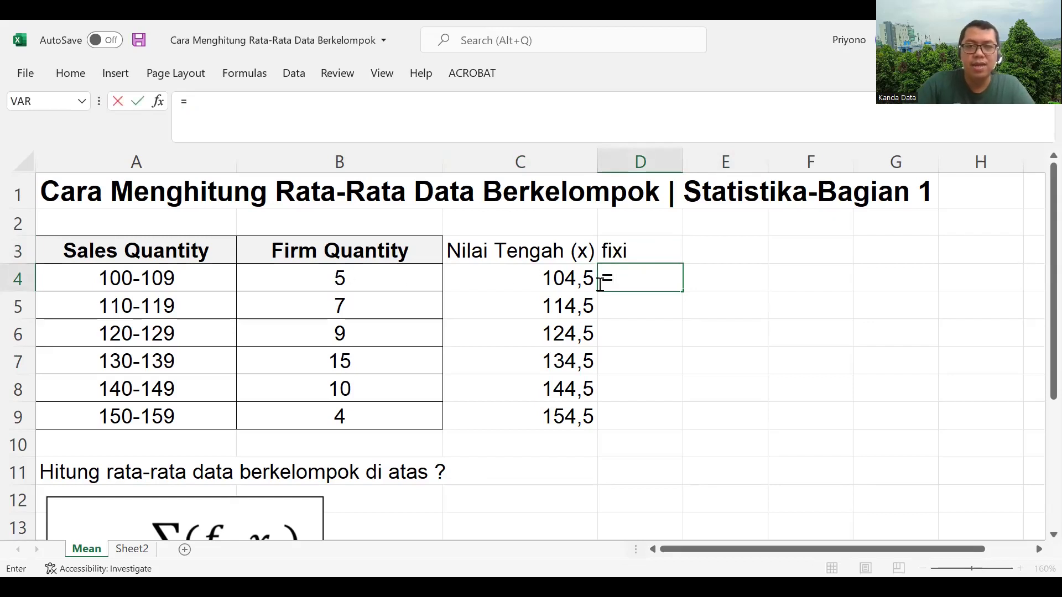
click(315, 271)
text(*)
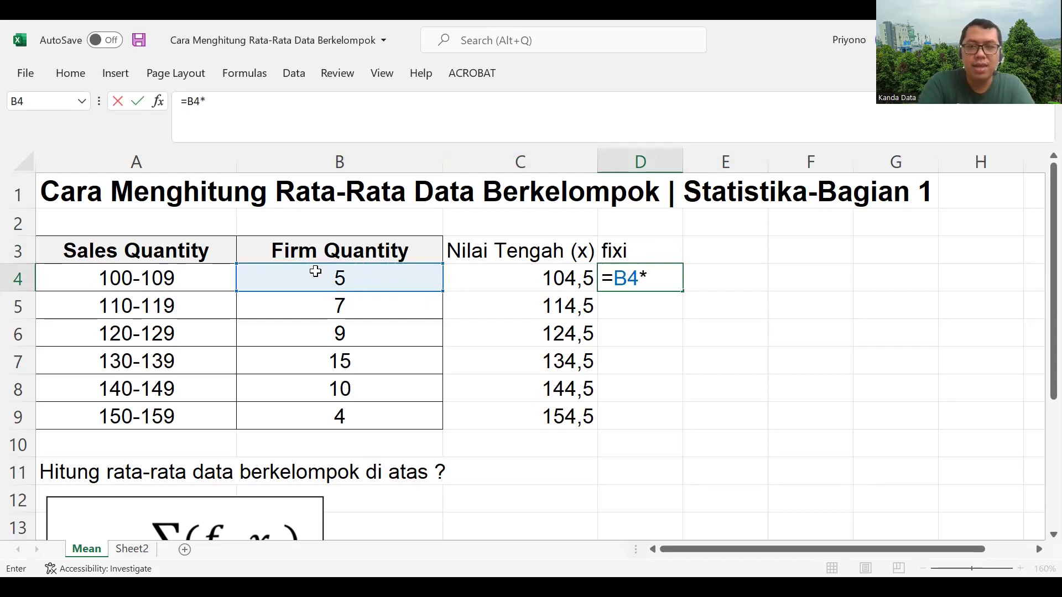
click(470, 273)
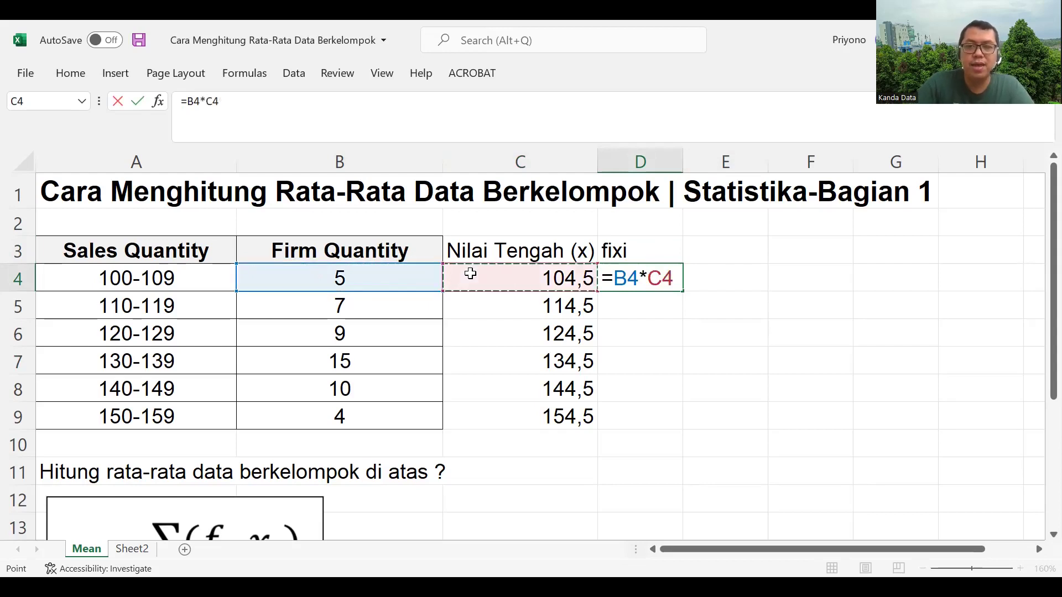
key(Return)
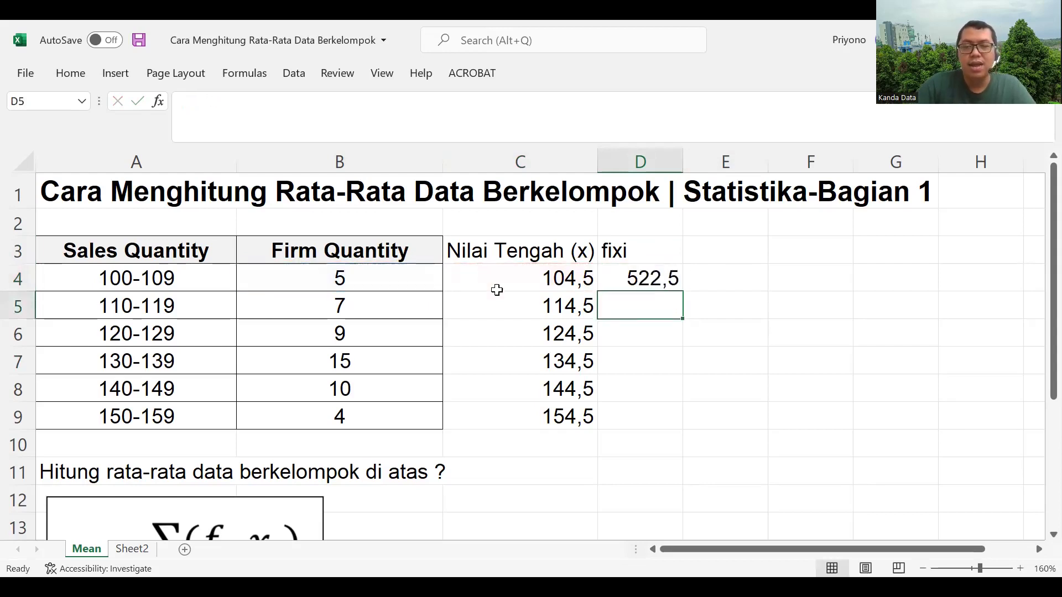
Fill the frequency-times-midpoint formula from D4 down through D9 for the remaining classes.
click(654, 279)
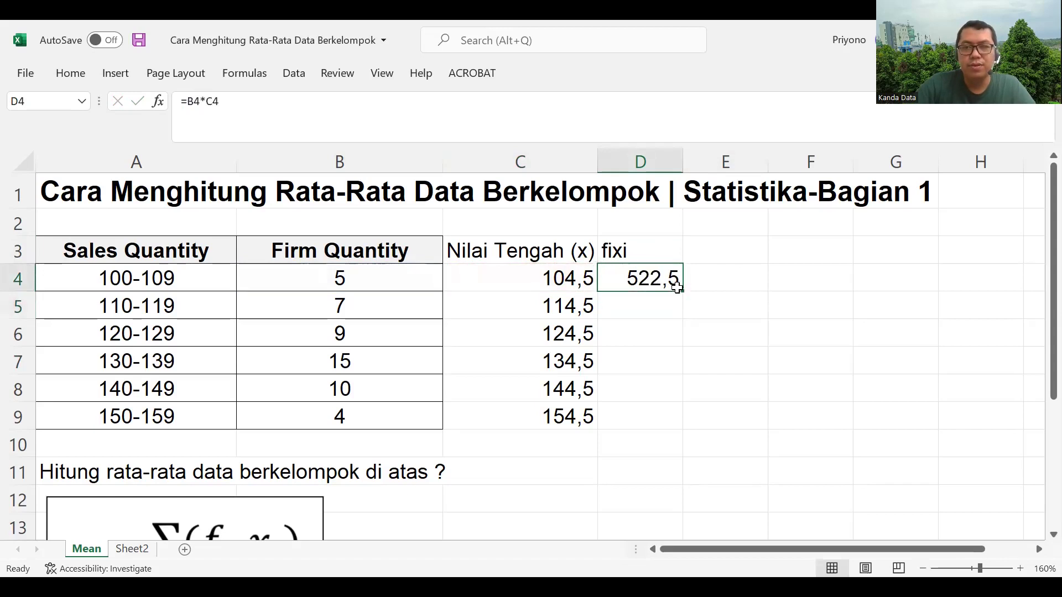
drag(685, 292, 674, 430)
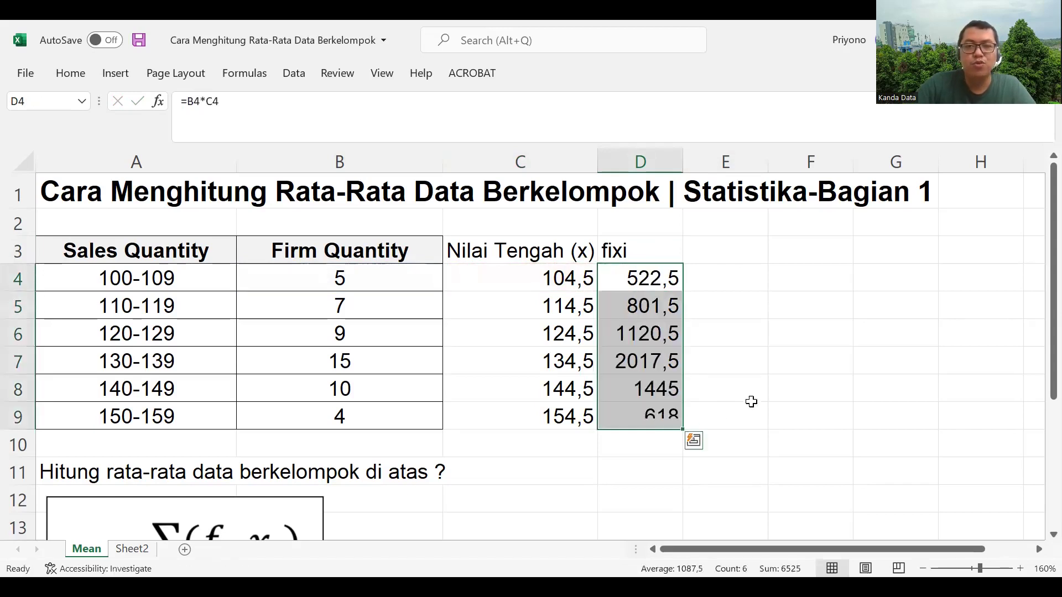
click(640, 439)
Add the total row label "Jumlah" in A10 below the sales classes.
scroll(431, 448, down, 1)
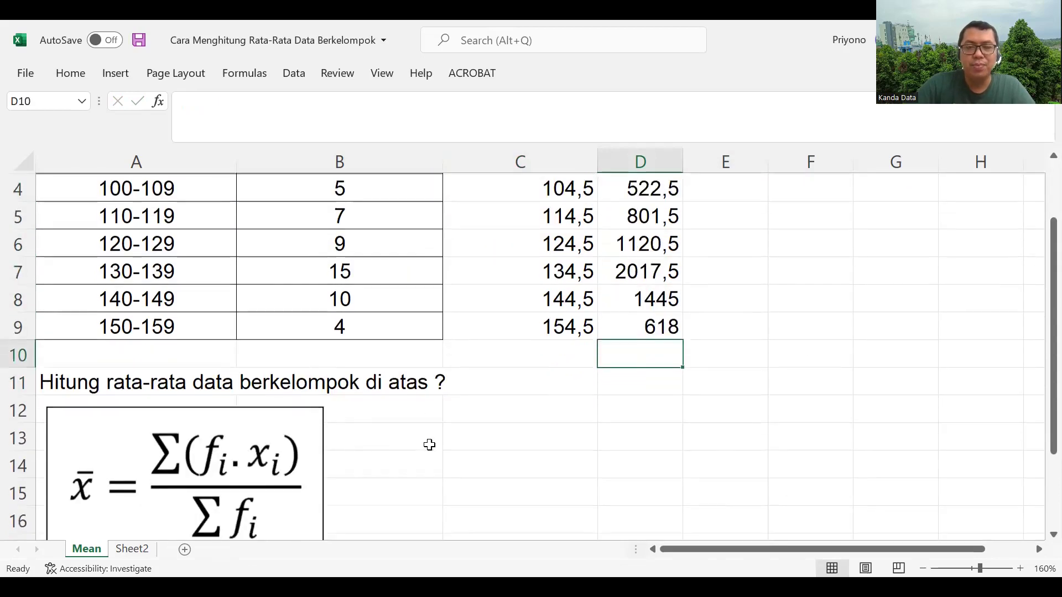
click(205, 357)
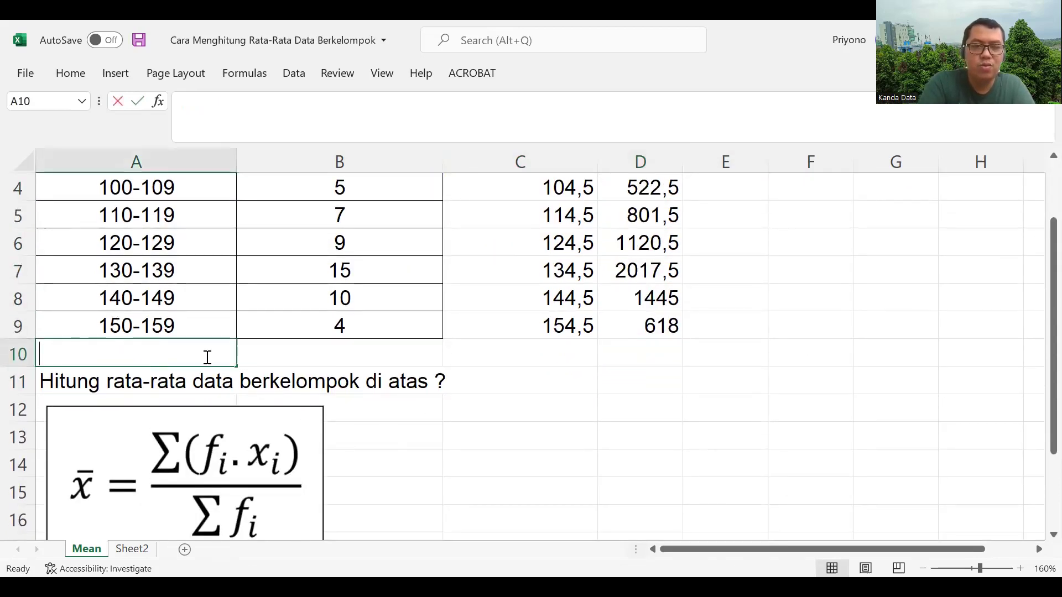
text(Jumlah)
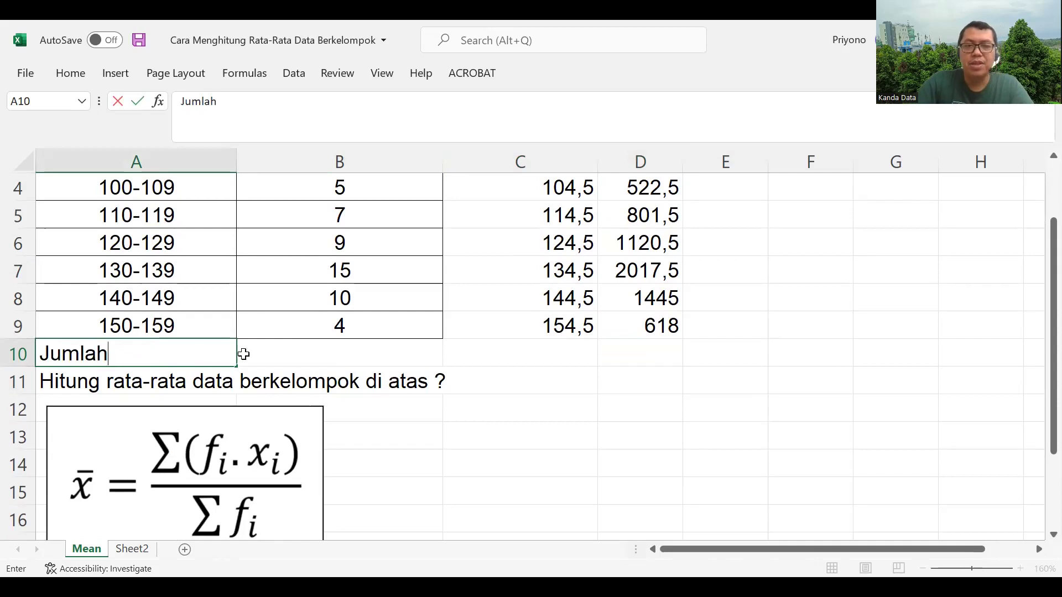
Total the Firm Quantity frequencies in B10 with the formula =SUM(B4:B9).
click(291, 349)
text(=)
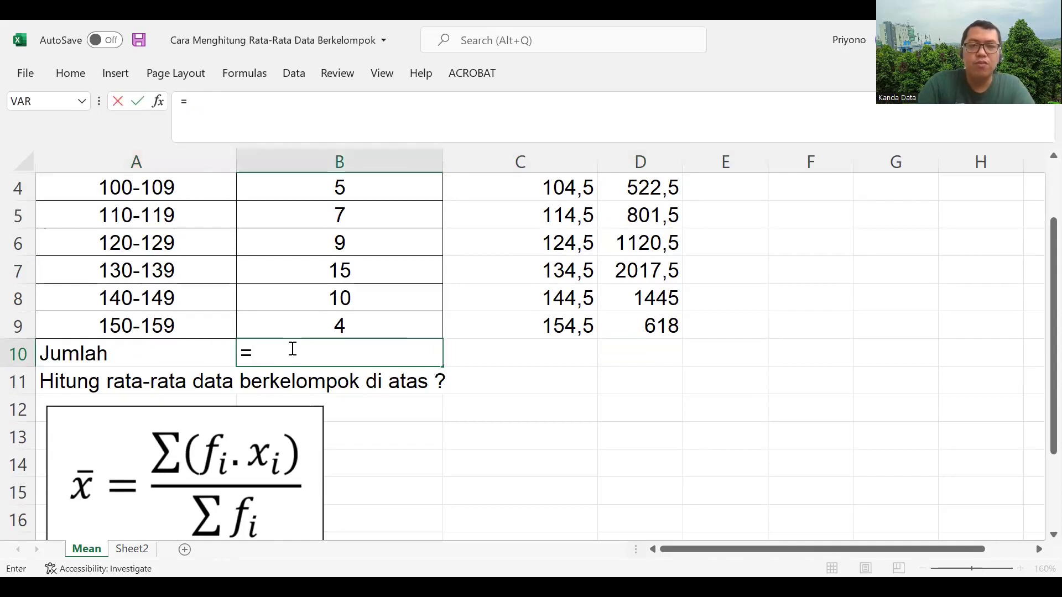
text(SUM()
scroll(287, 346, up, 2)
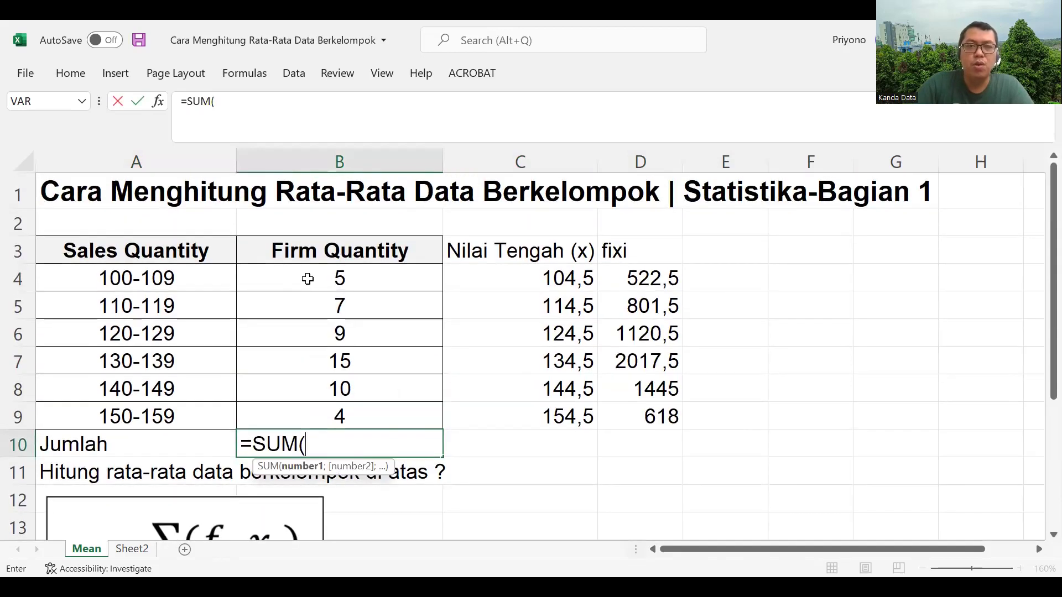
drag(308, 279, 308, 310)
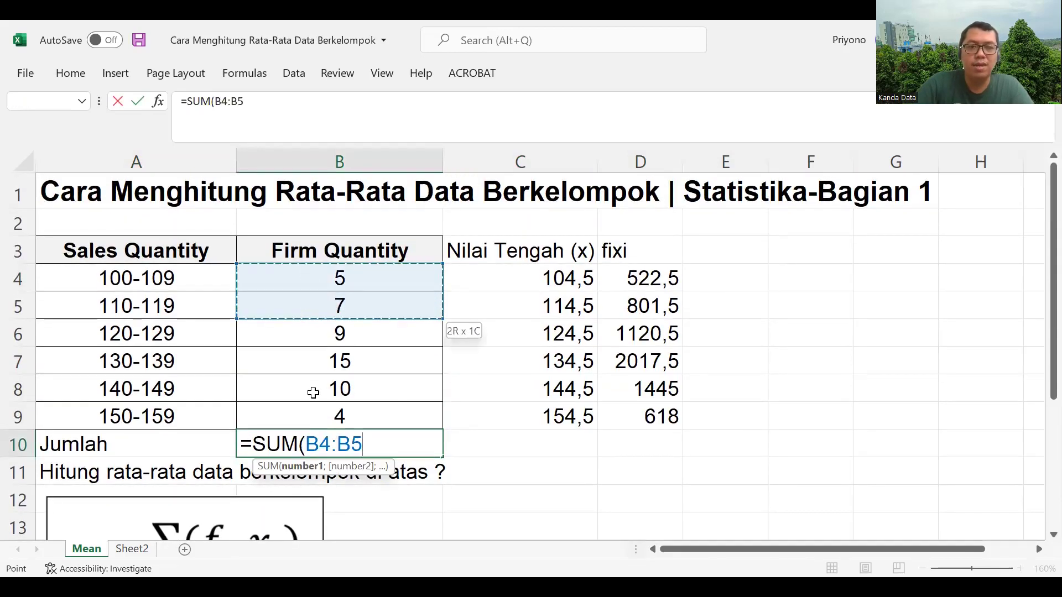
drag(313, 392, 313, 405)
text())
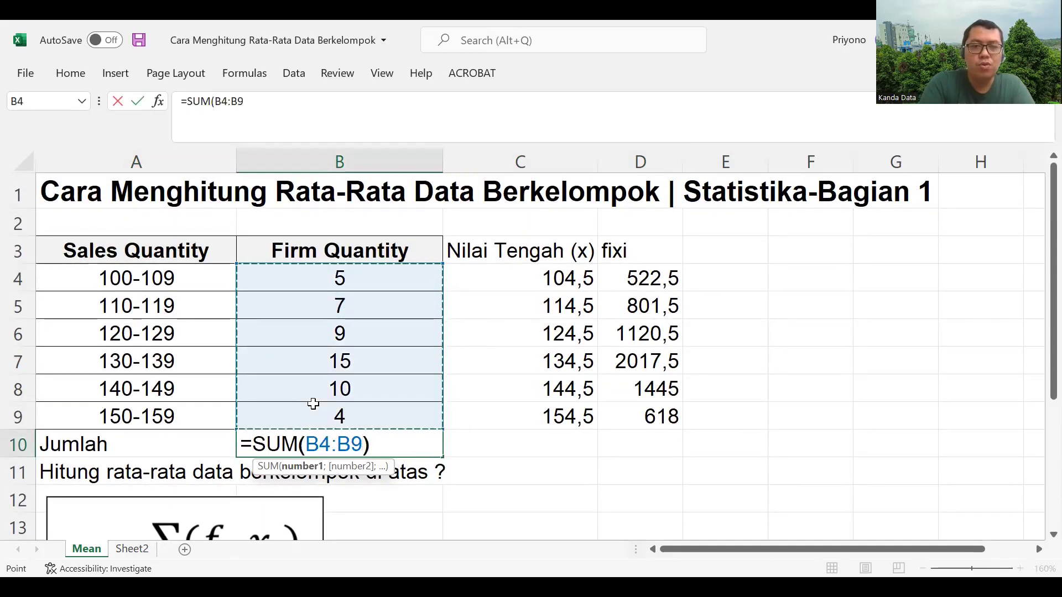
key(Return)
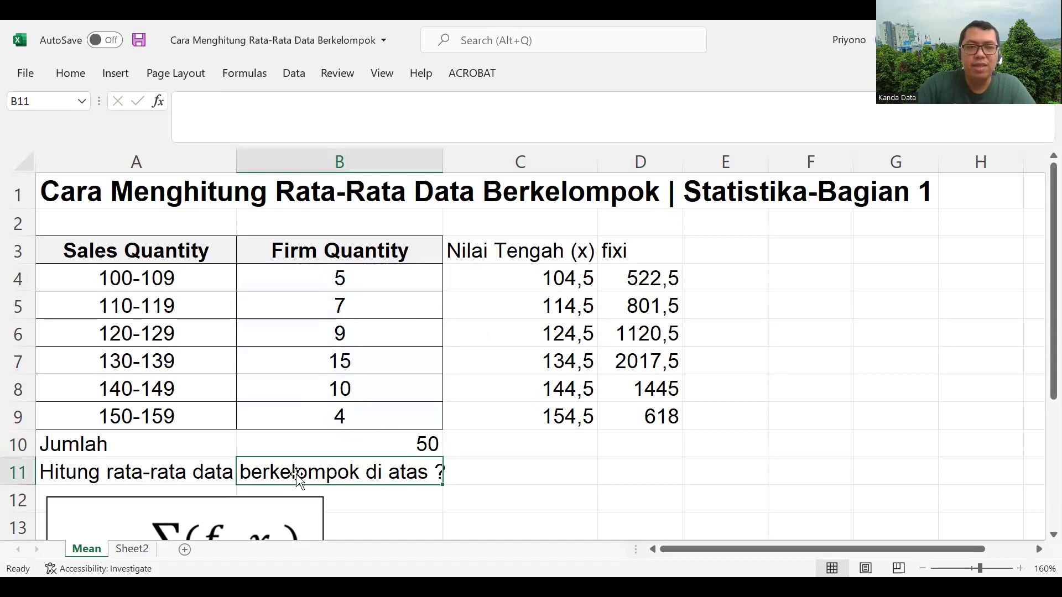
Total the fixi products in D10 with the formula =SUM(D4:D9).
scroll(294, 474, down, 2)
scroll(318, 381, up, 2)
click(624, 439)
text(=)
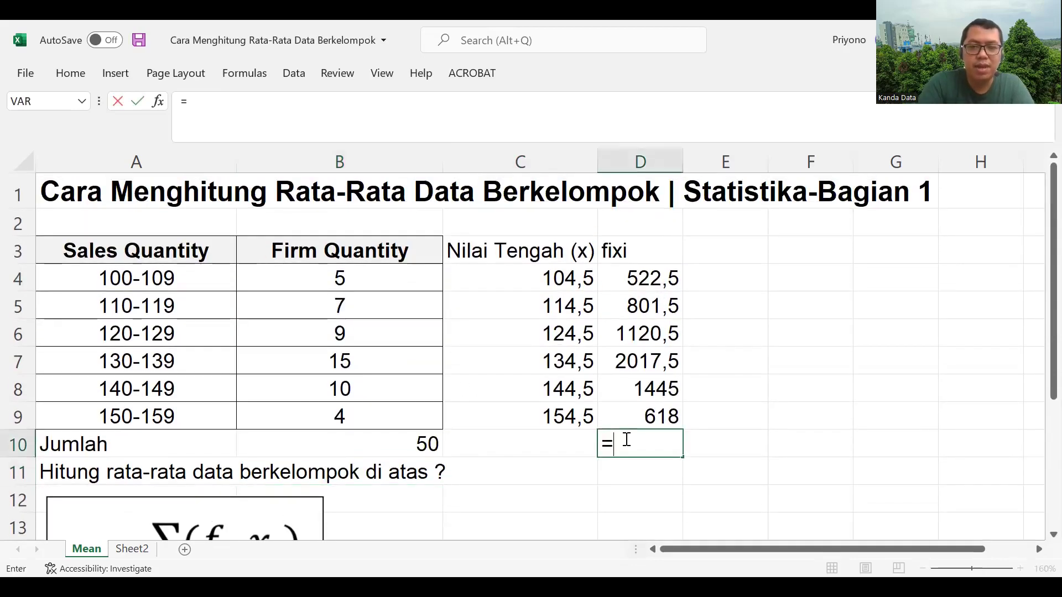
text(SUM()
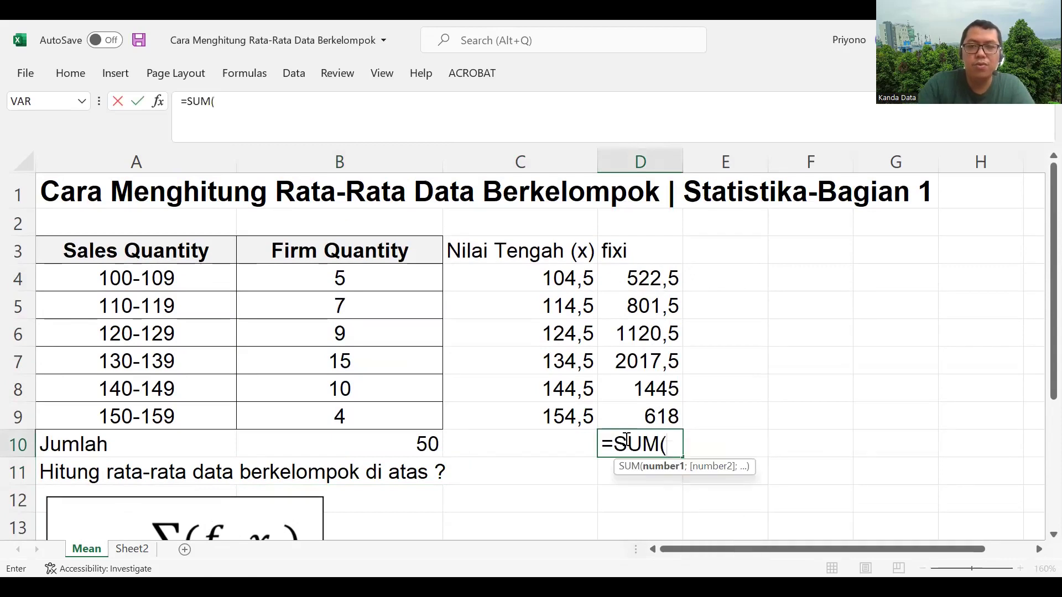
drag(662, 282, 660, 313)
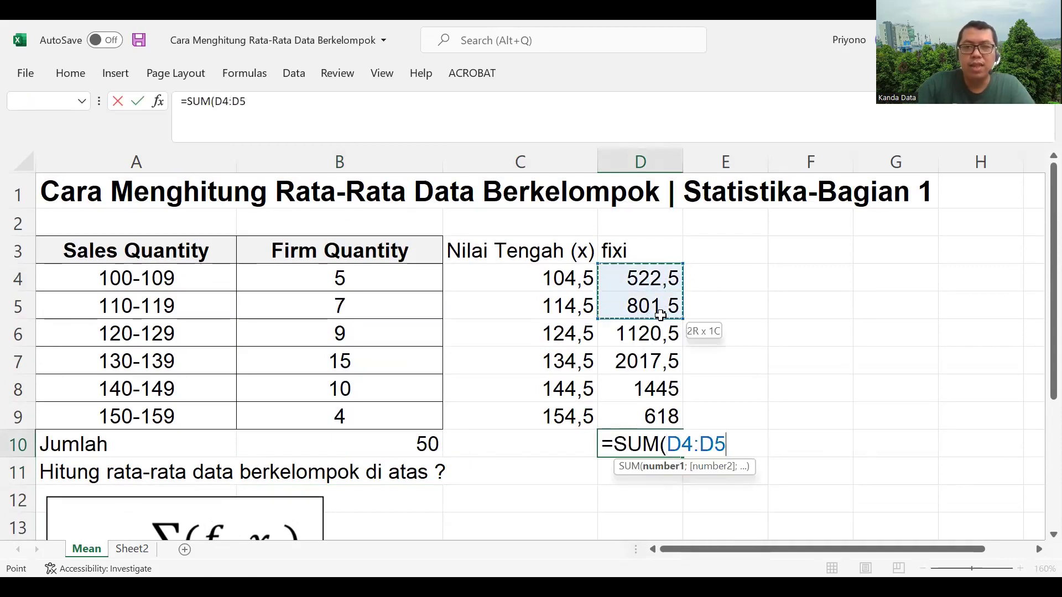
drag(662, 382, 662, 409)
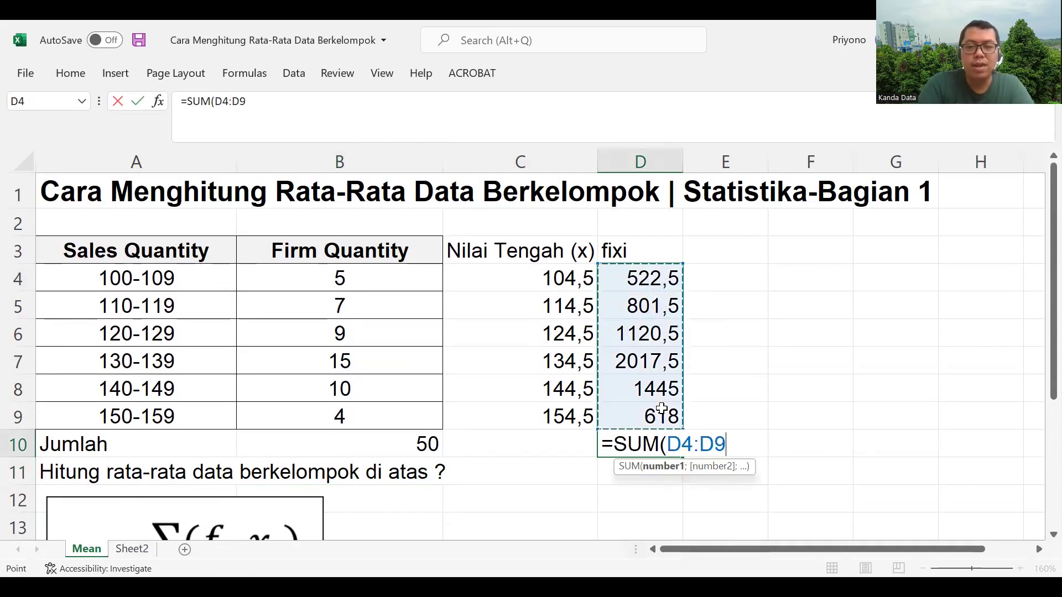
text())
key(Return)
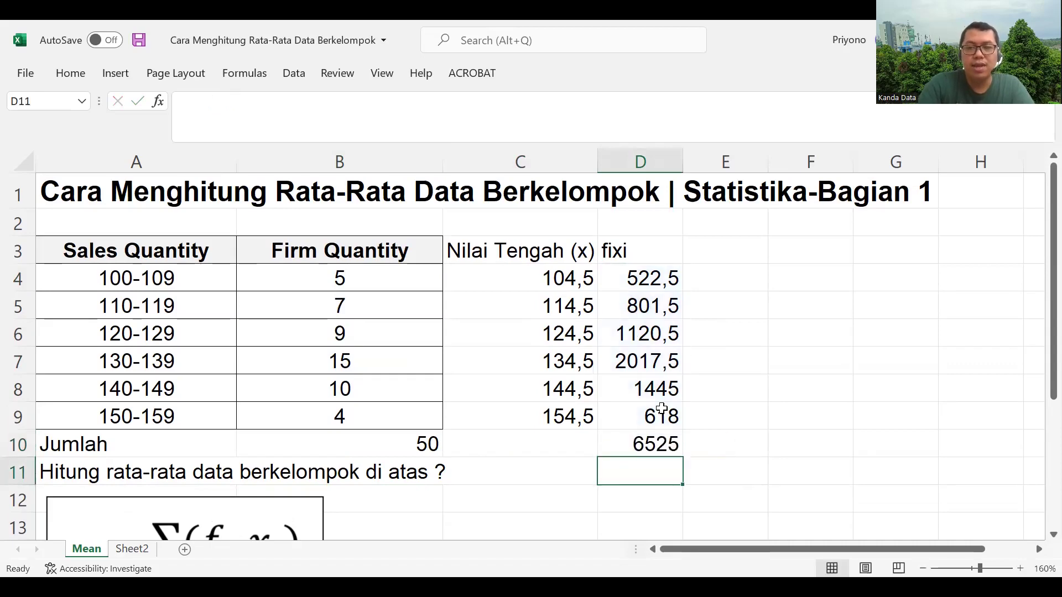
Enter the label "Mean =" in C14 beside the formula picture.
scroll(658, 420, down, 2)
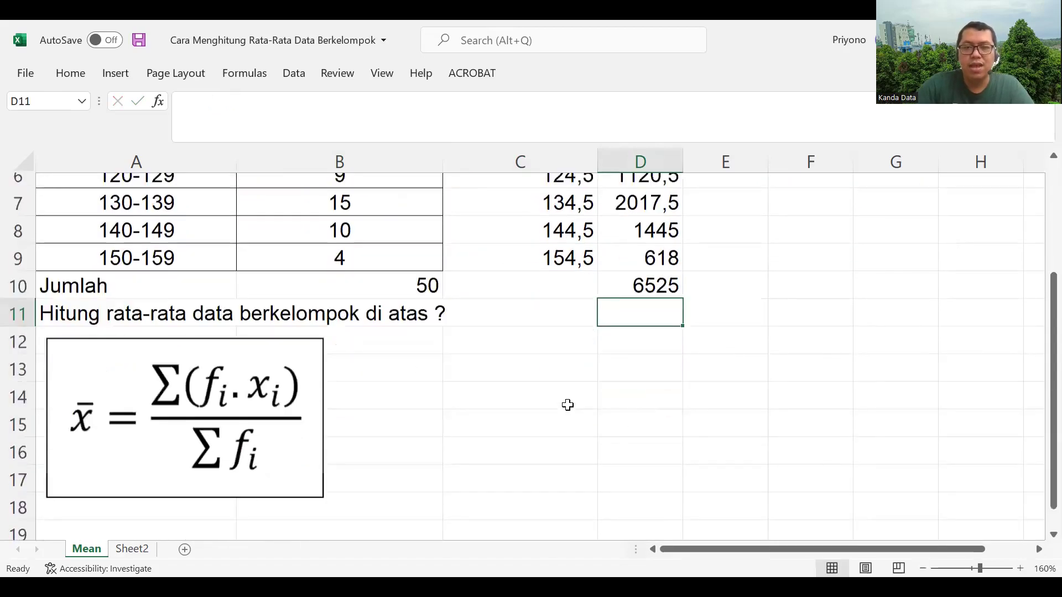
click(527, 383)
text(Me)
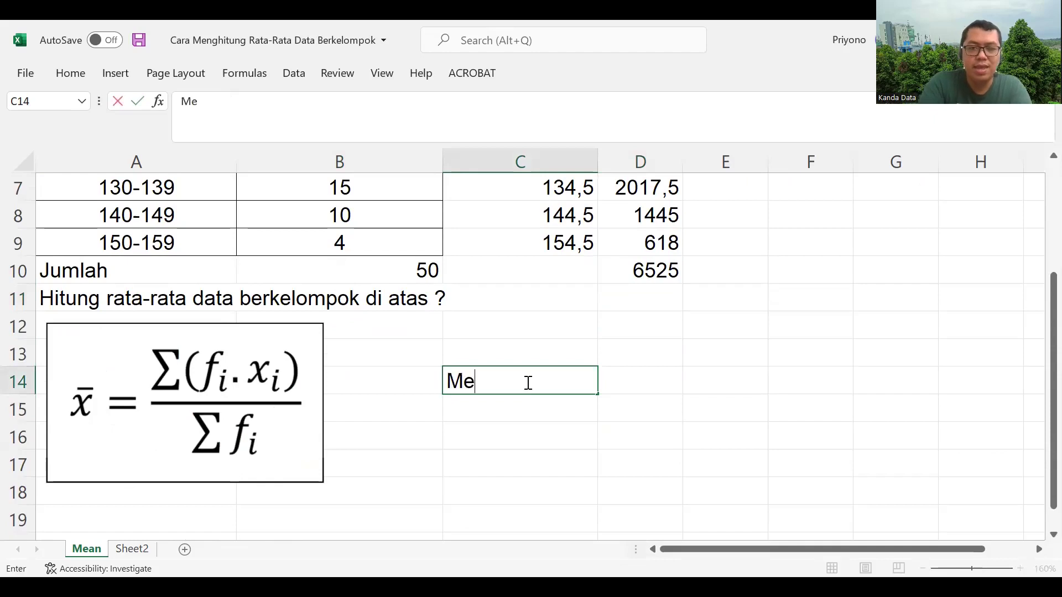
text(an =)
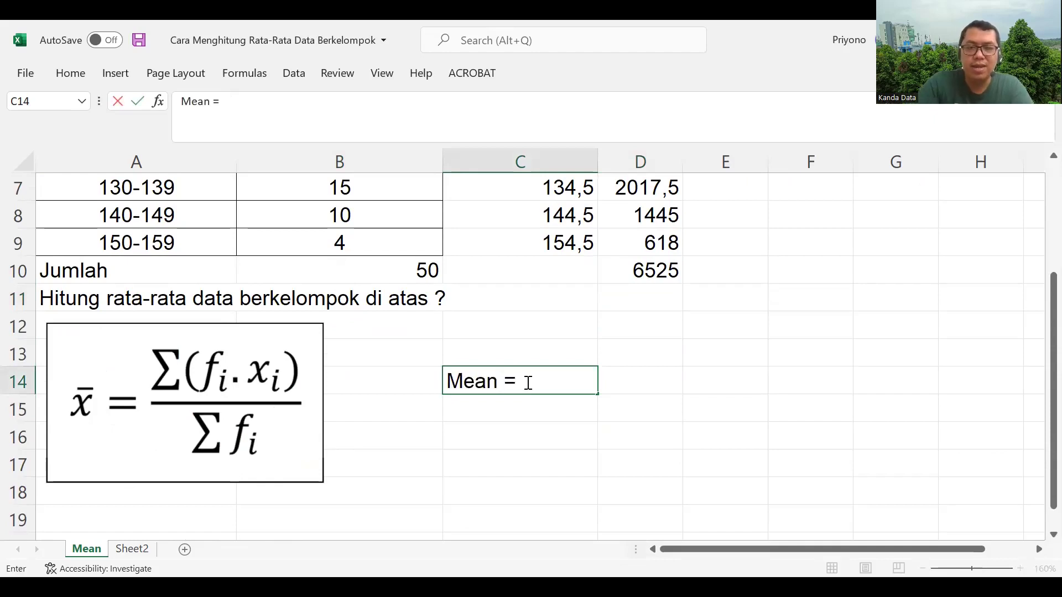
key(Tab)
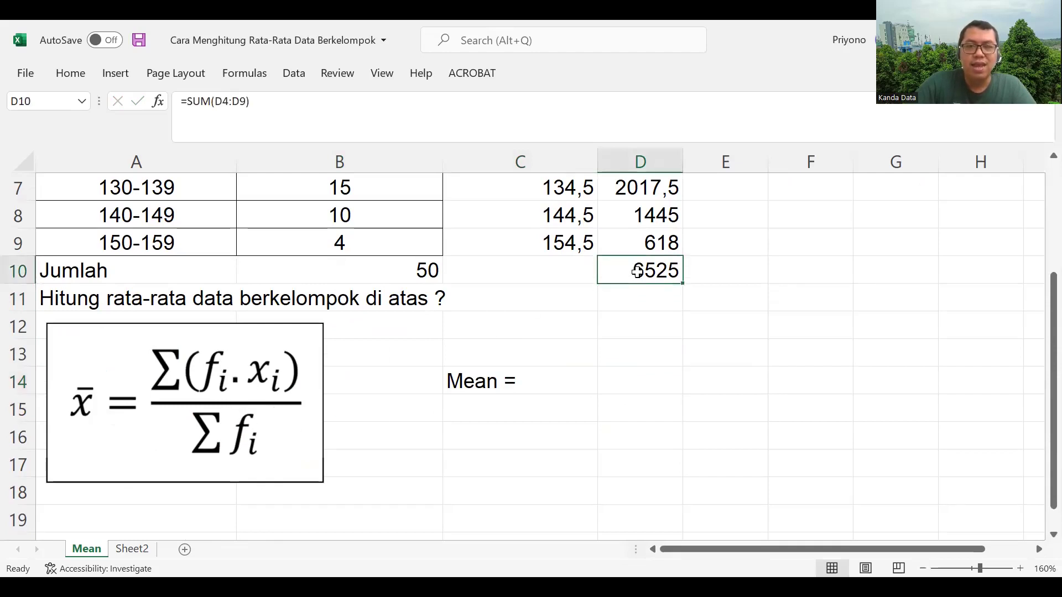
Calculate the grouped mean in D14 by dividing the fixi total by the frequency total with =D10/B10.
click(404, 271)
click(609, 381)
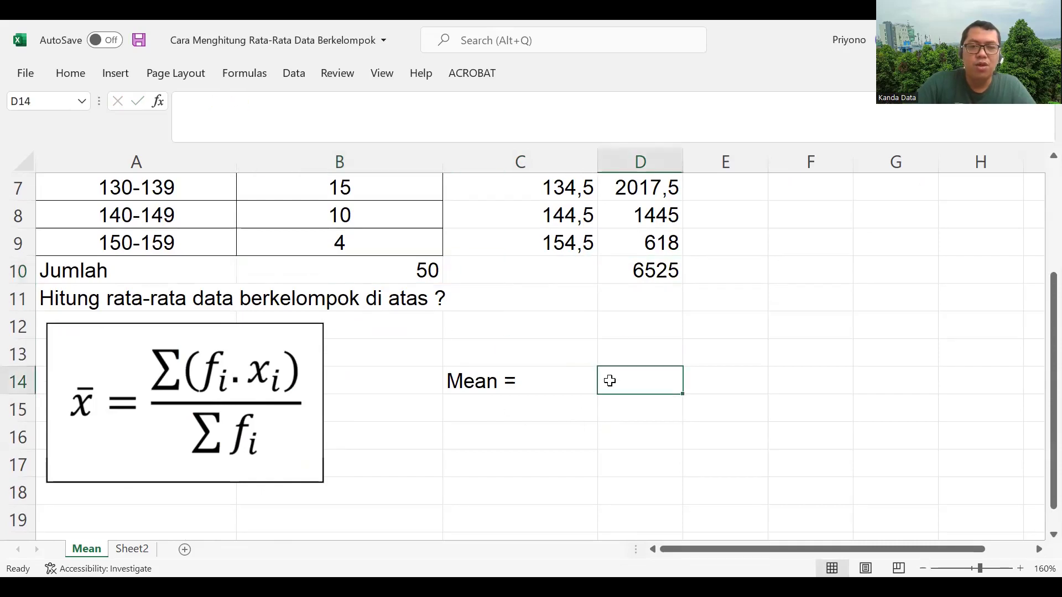
text(=)
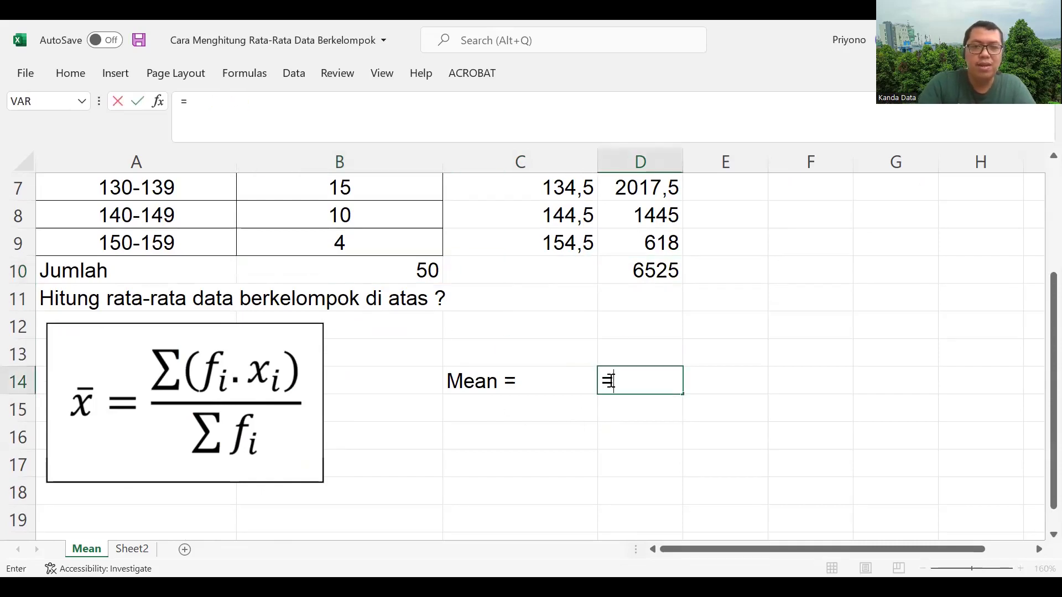
click(631, 272)
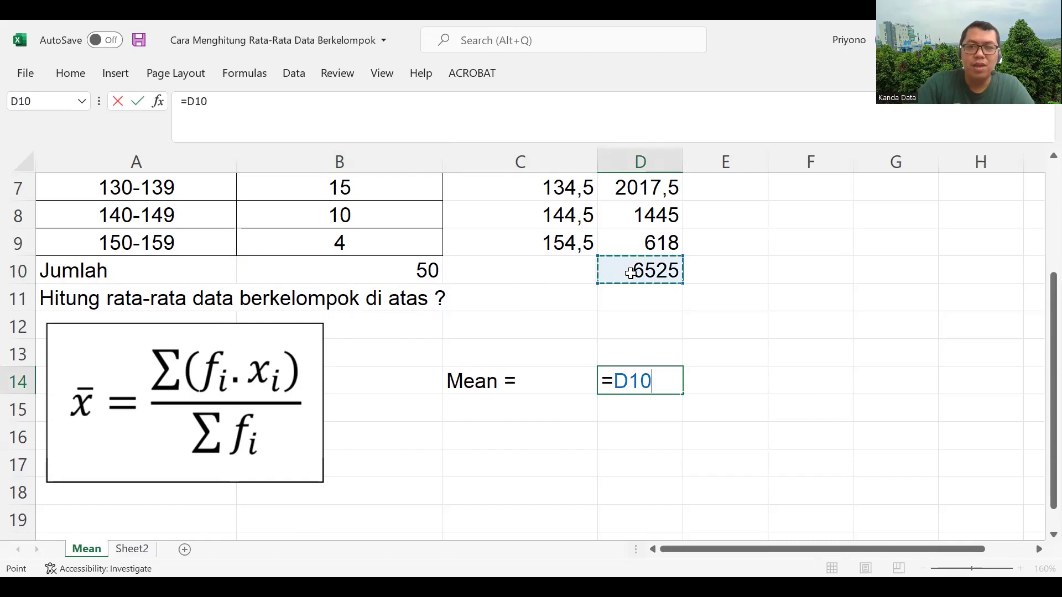
text(/)
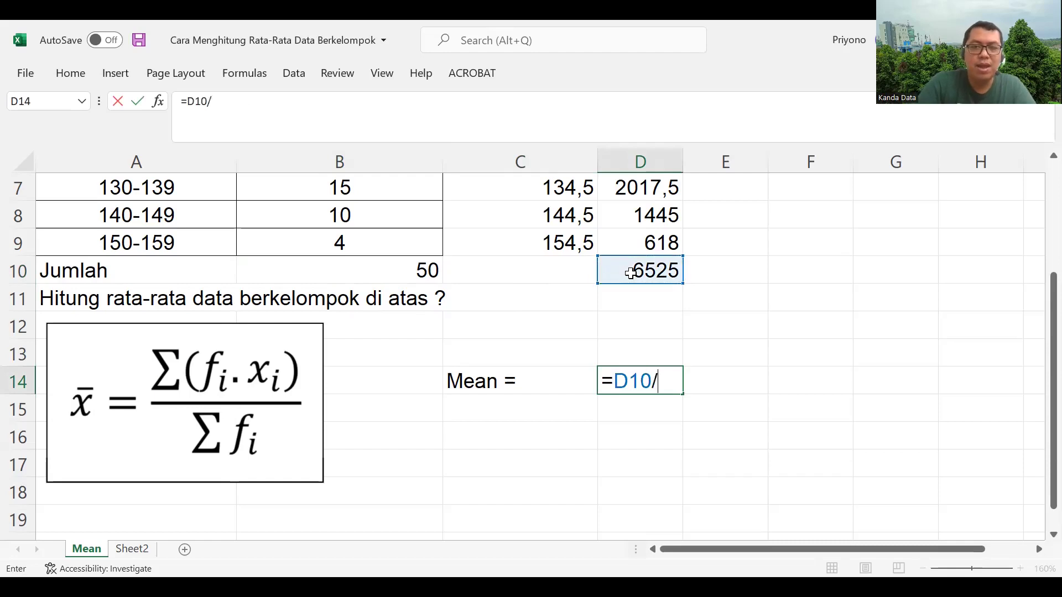
click(406, 269)
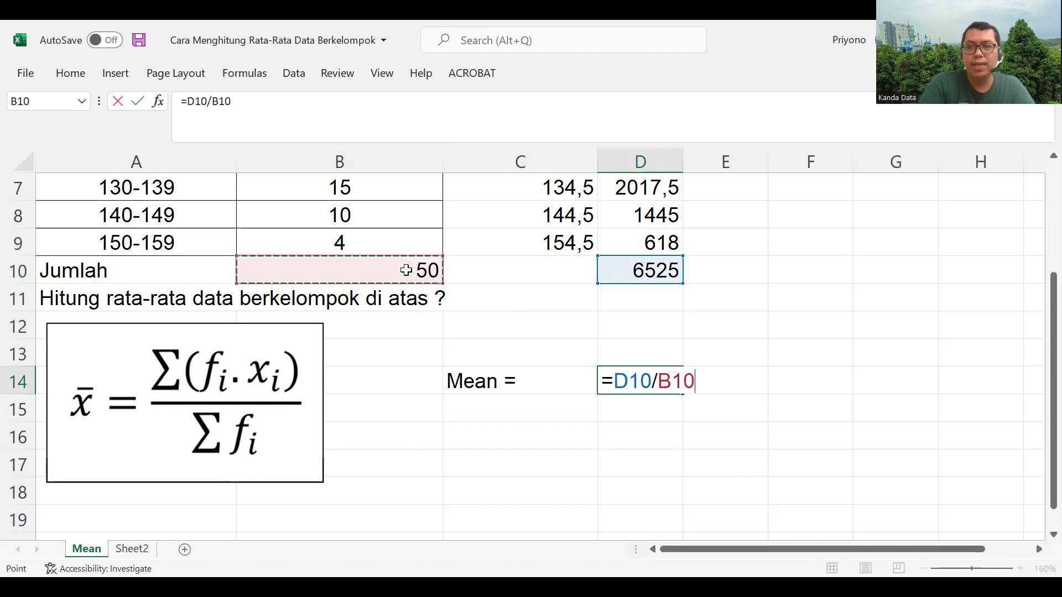
key(Return)
click(639, 381)
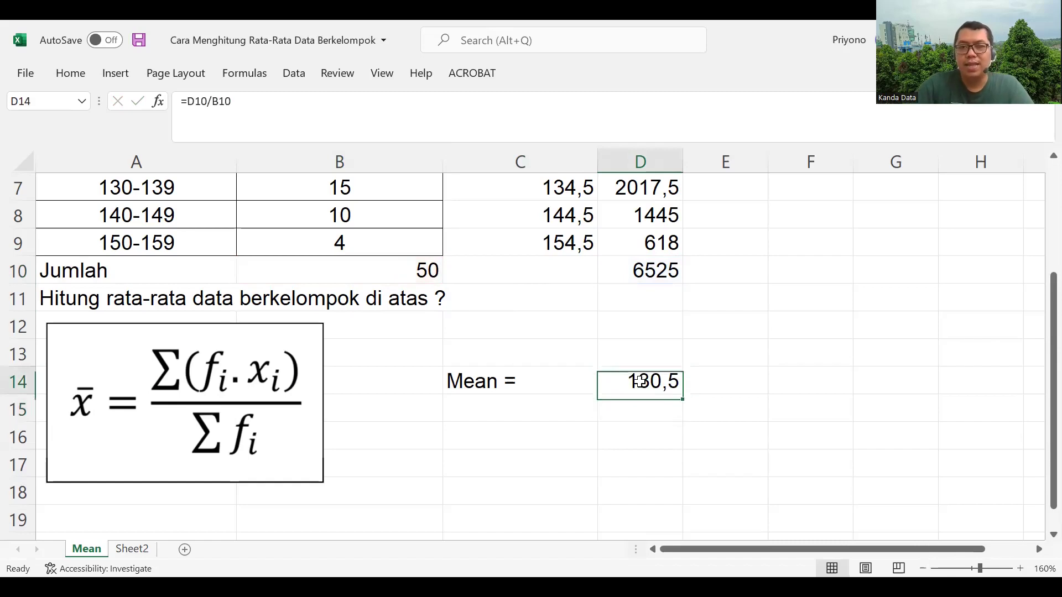
Highlight the mean label and result in C14:D14 with a yellow fill and make them bold.
drag(533, 379, 609, 379)
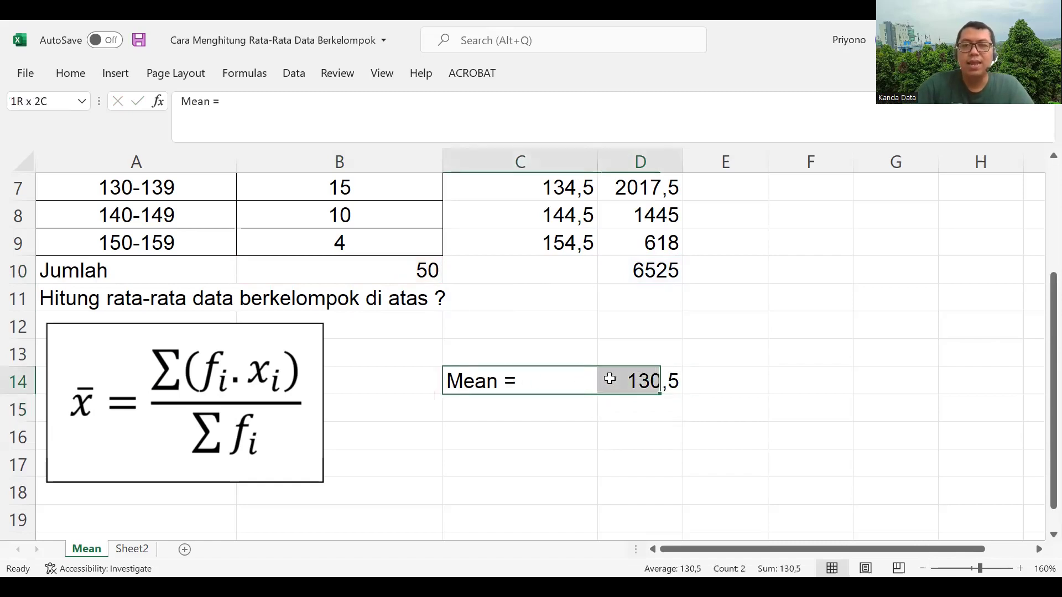
click(70, 73)
click(268, 131)
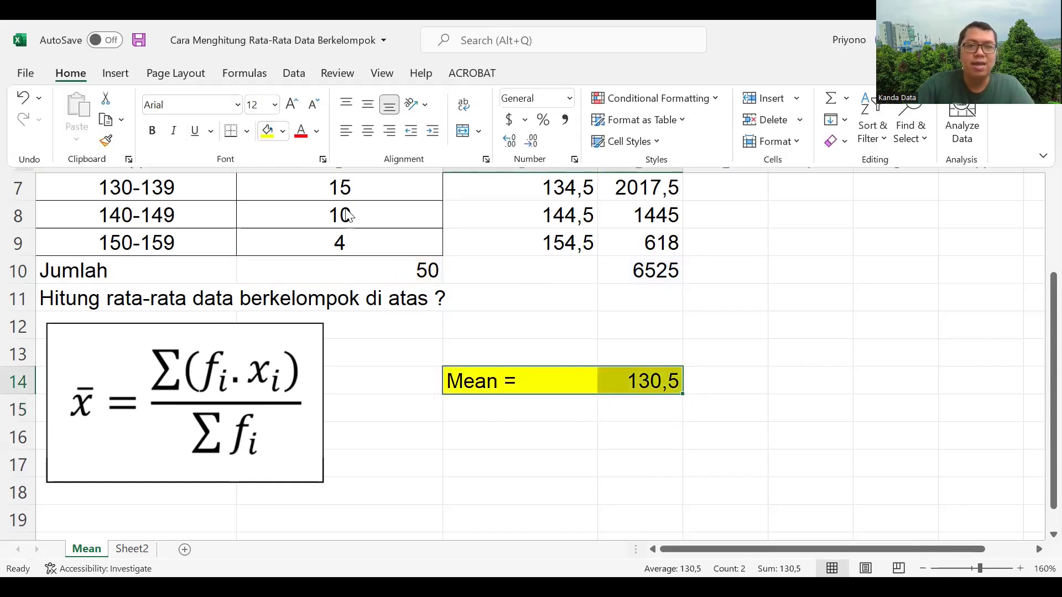
click(152, 131)
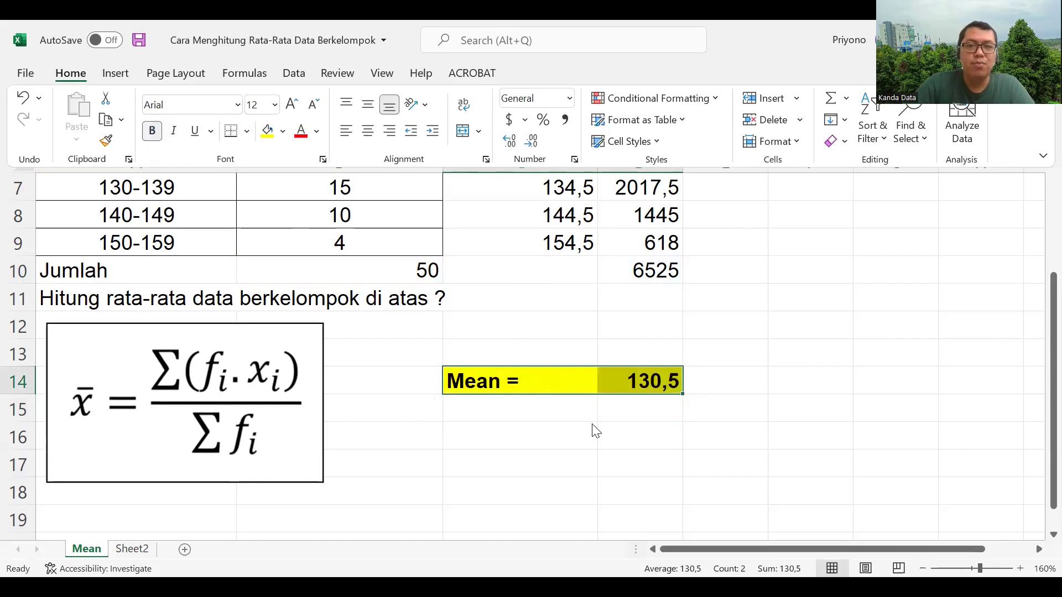
scroll(670, 384, up, 1)
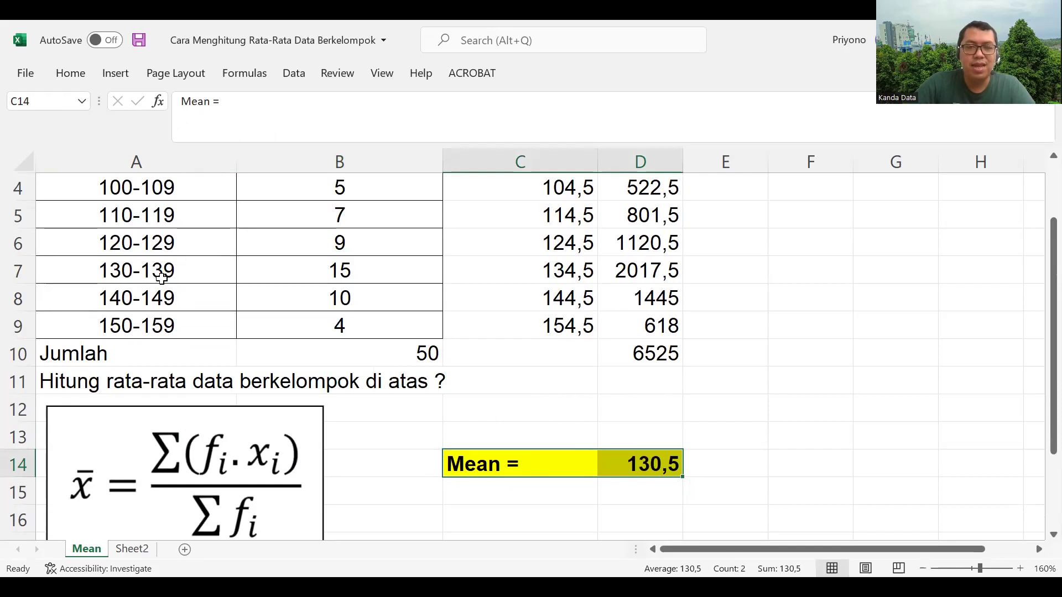
click(723, 463)
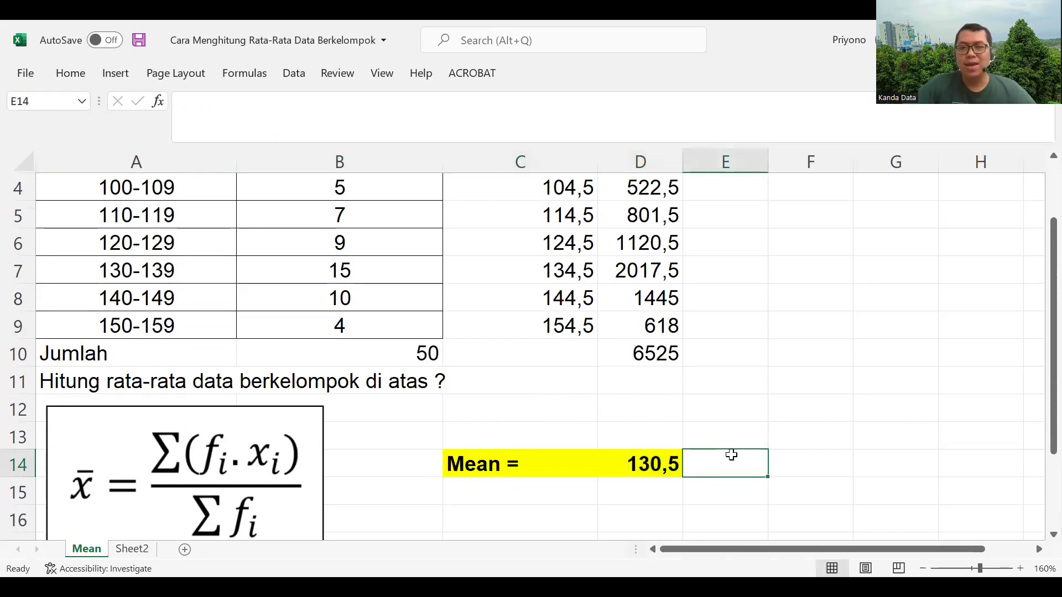
scroll(730, 454, up, 2)
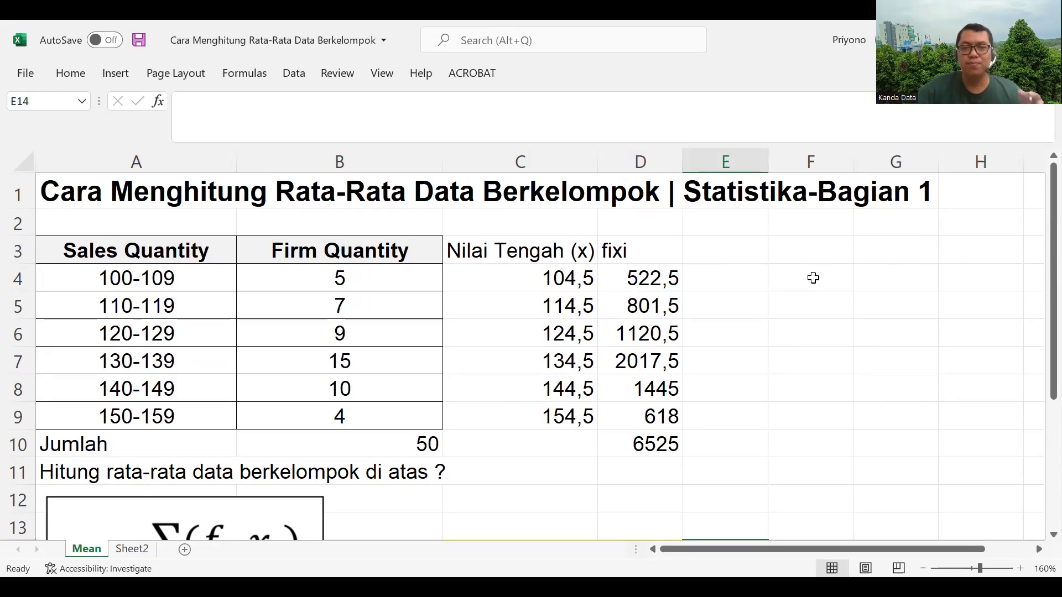
scroll(671, 339, down, 1)
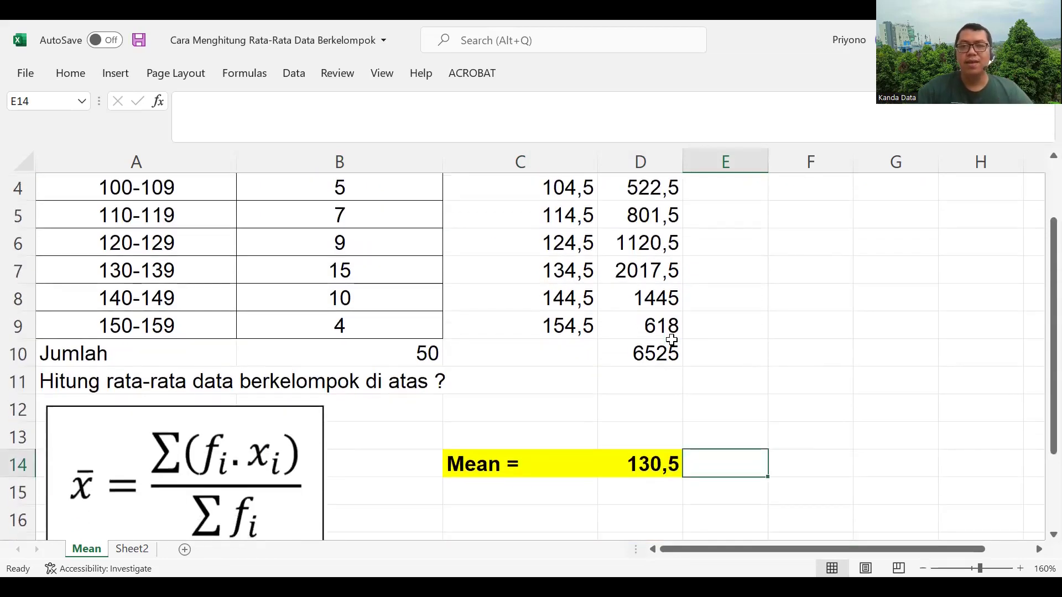